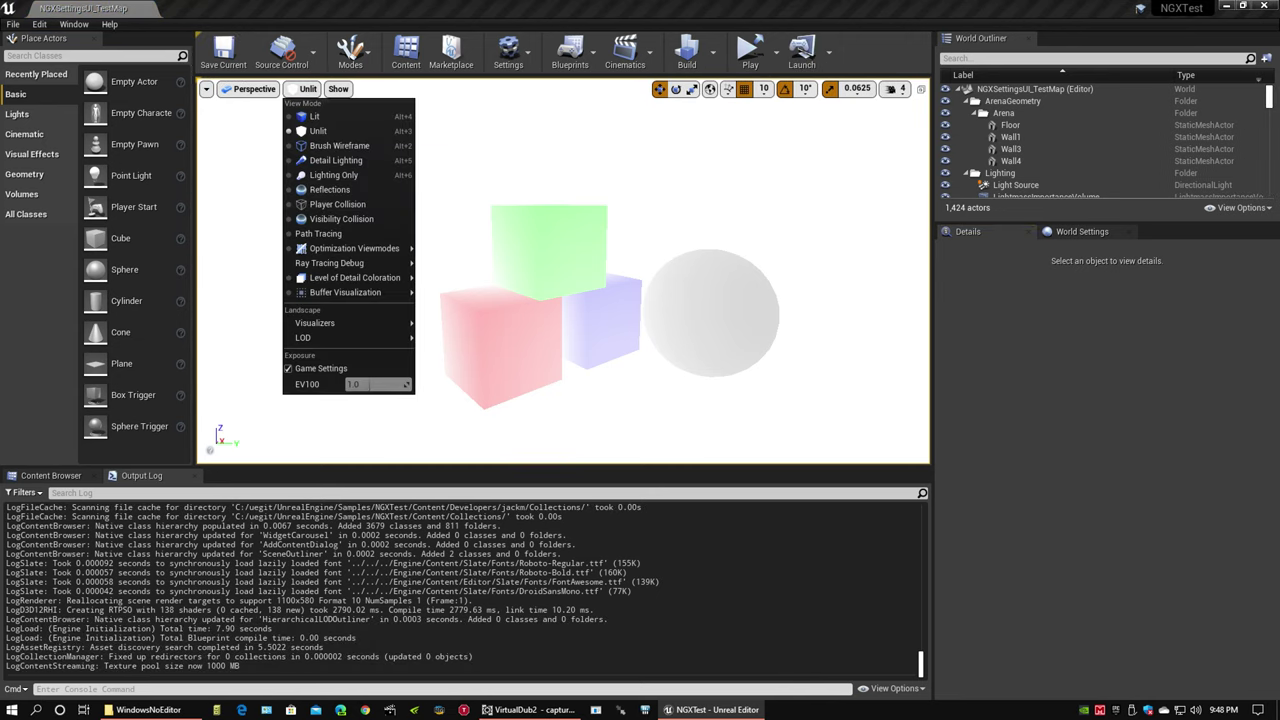
# Step: Switch the viewport's view mode to Lit and bring the dark room with the chrome sphere into view
pyautogui.moveTo(560, 270); pyautogui.dragTo(218, 256, button='right')
pyautogui.press('w')
pyautogui.press('s')
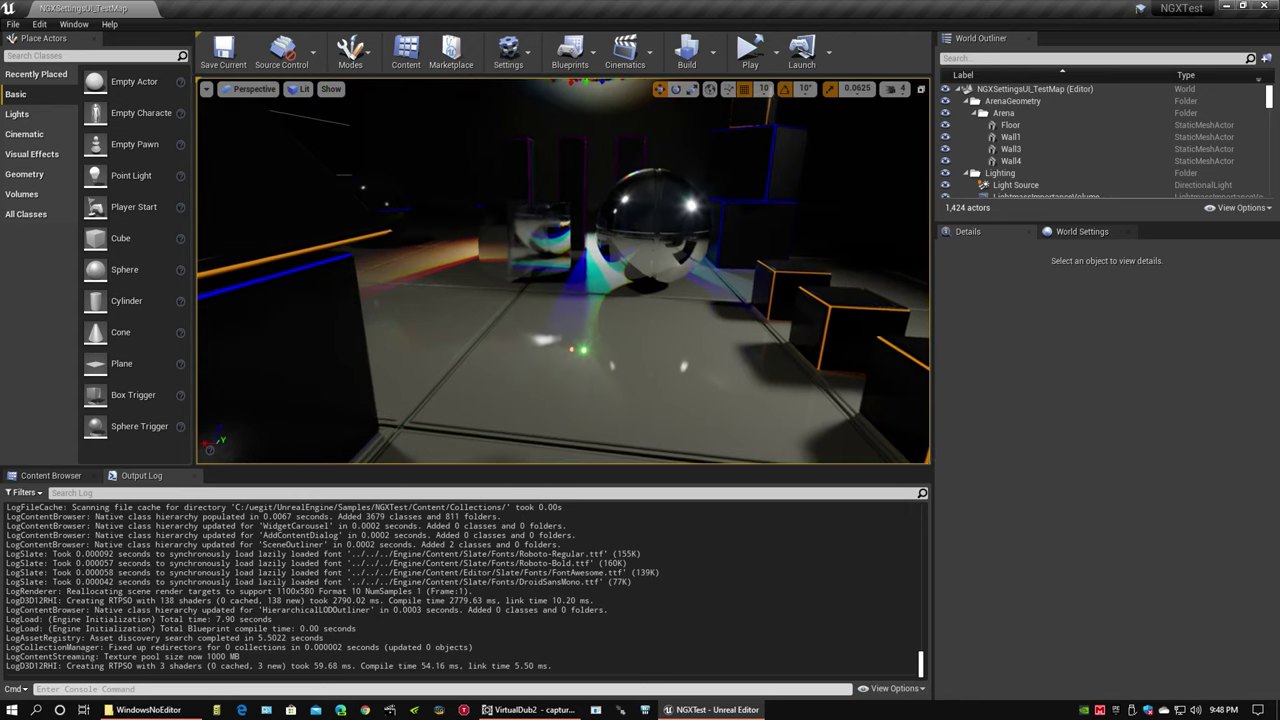
# Step: Set the viewport camera speed to 2
pyautogui.moveTo(218, 256); pyautogui.dragTo(216, 248, button='right')
pyautogui.press('w')
pyautogui.click(893, 89)
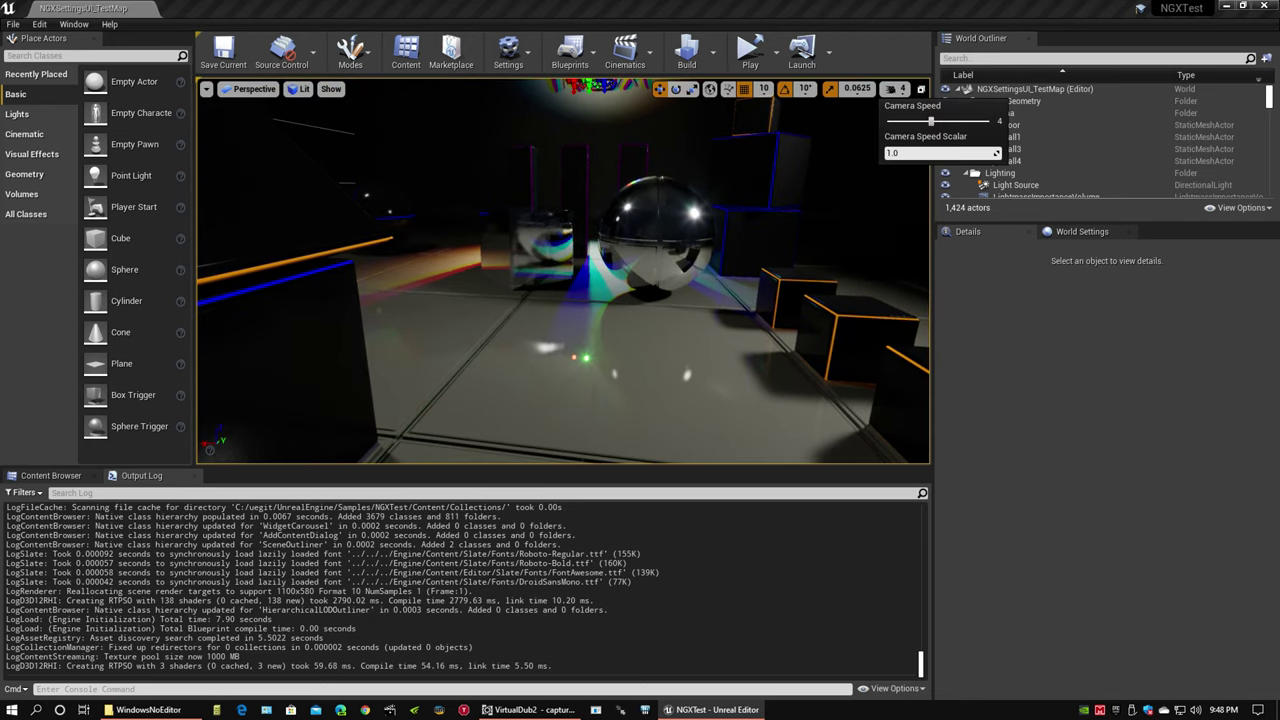
pyautogui.moveTo(834, 108); pyautogui.dragTo(872, 85, button='right')
pyautogui.press('s')
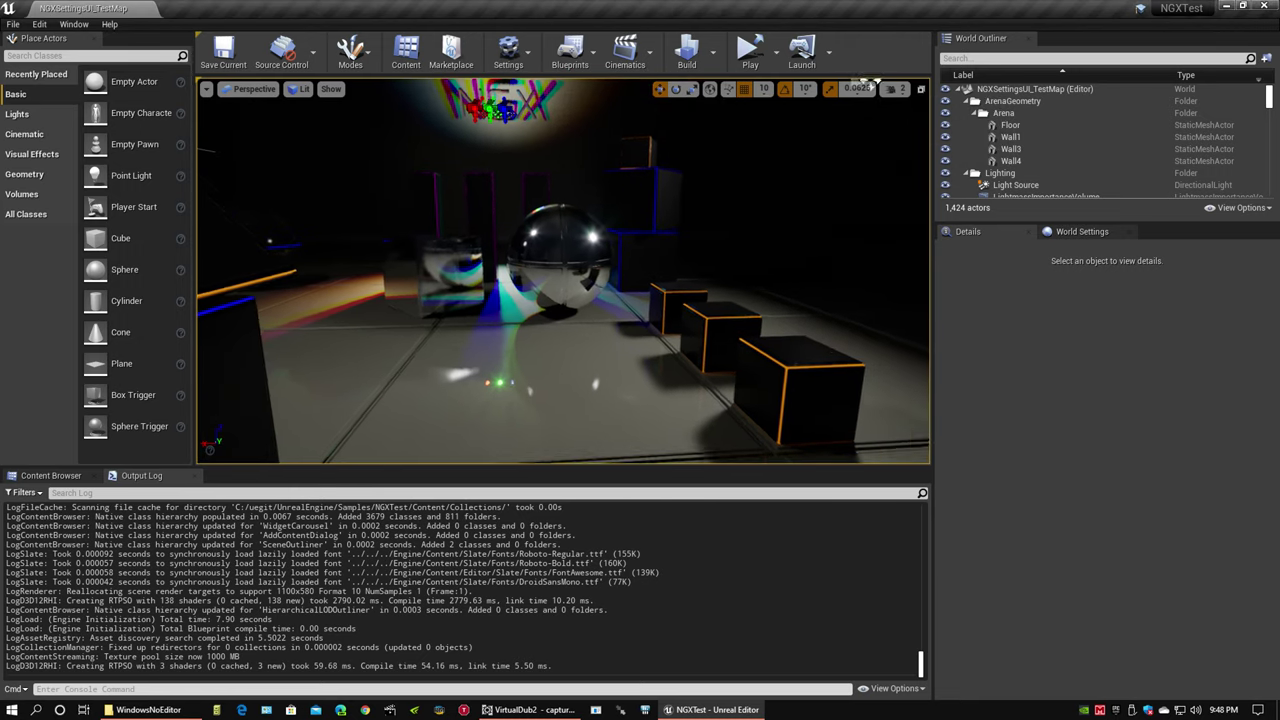
# Step: Examine the ray-traced lighting in the dark room, including the sphere, the coloured spotlights and the RTX NGX wall projection
pyautogui.press('a')
pyautogui.press('w')
pyautogui.moveTo(769, 139); pyautogui.dragTo(740, 234, button='right')
pyautogui.press('w')
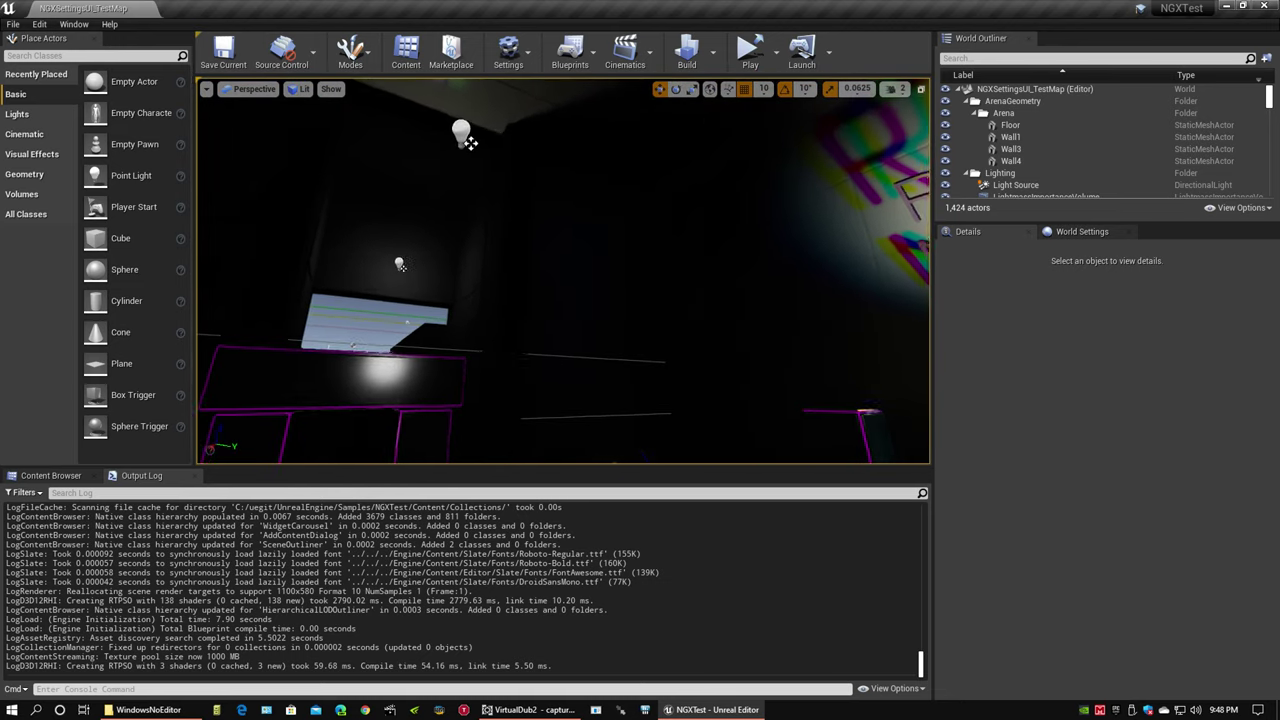
pyautogui.moveTo(469, 142); pyautogui.dragTo(640, 152, button='right')
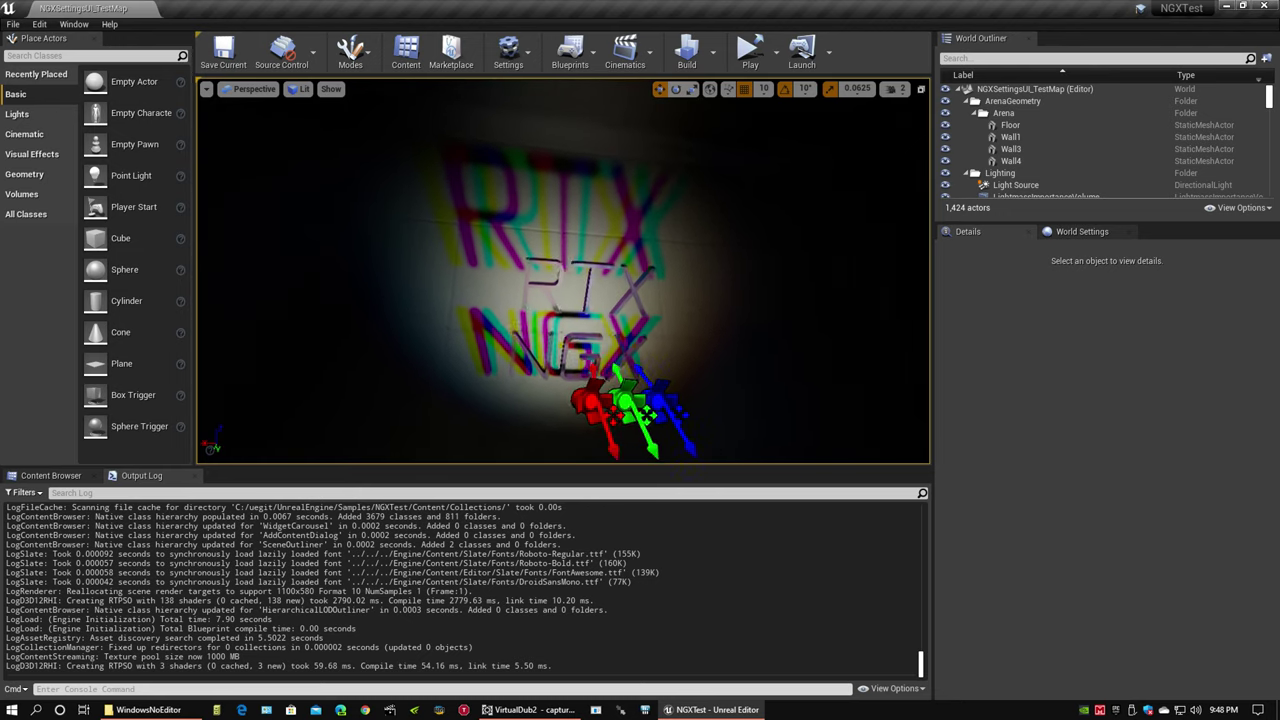
pyautogui.press('d')
pyautogui.moveTo(580, 270); pyautogui.dragTo(635, 272, button='right')
pyautogui.press('a')
pyautogui.moveTo(595, 162); pyautogui.dragTo(270, 165, button='right')
pyautogui.press('d')
pyautogui.press('w')
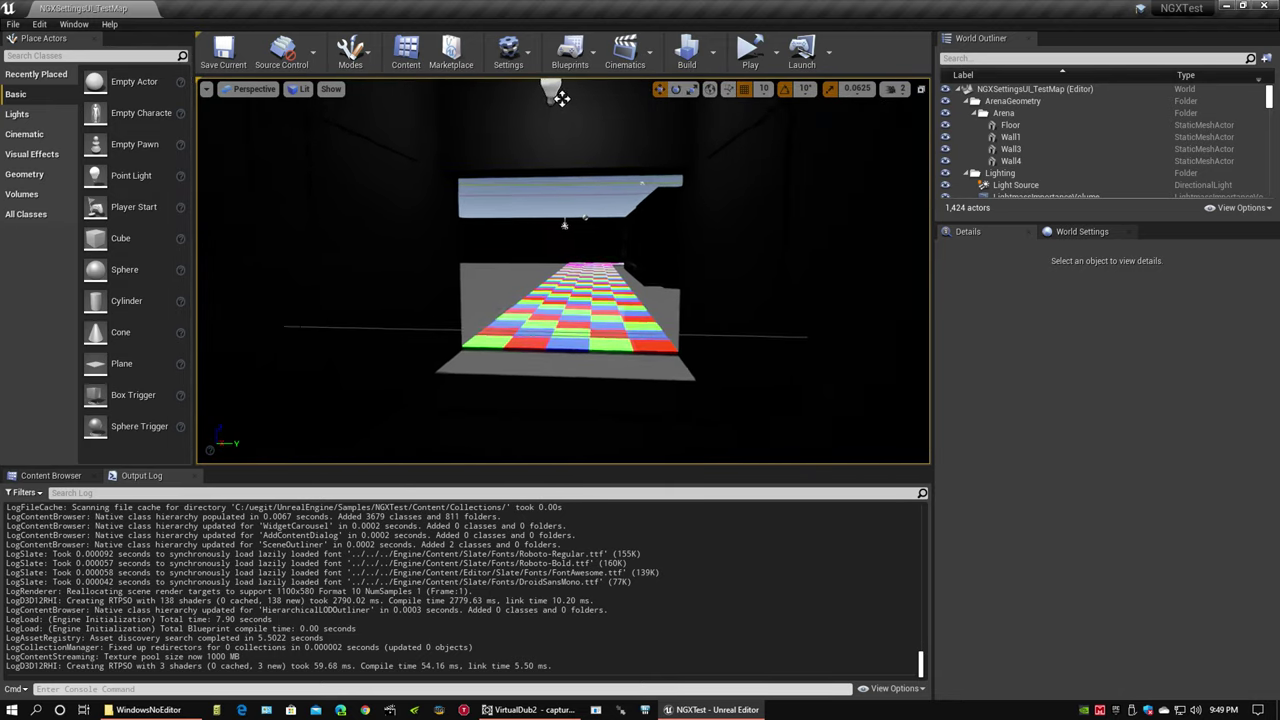
# Step: Examine the checkered courtyard floor, the white building with its stairs, and the interior room with the coloured cubes
pyautogui.moveTo(530, 173); pyautogui.dragTo(525, 174, button='right')
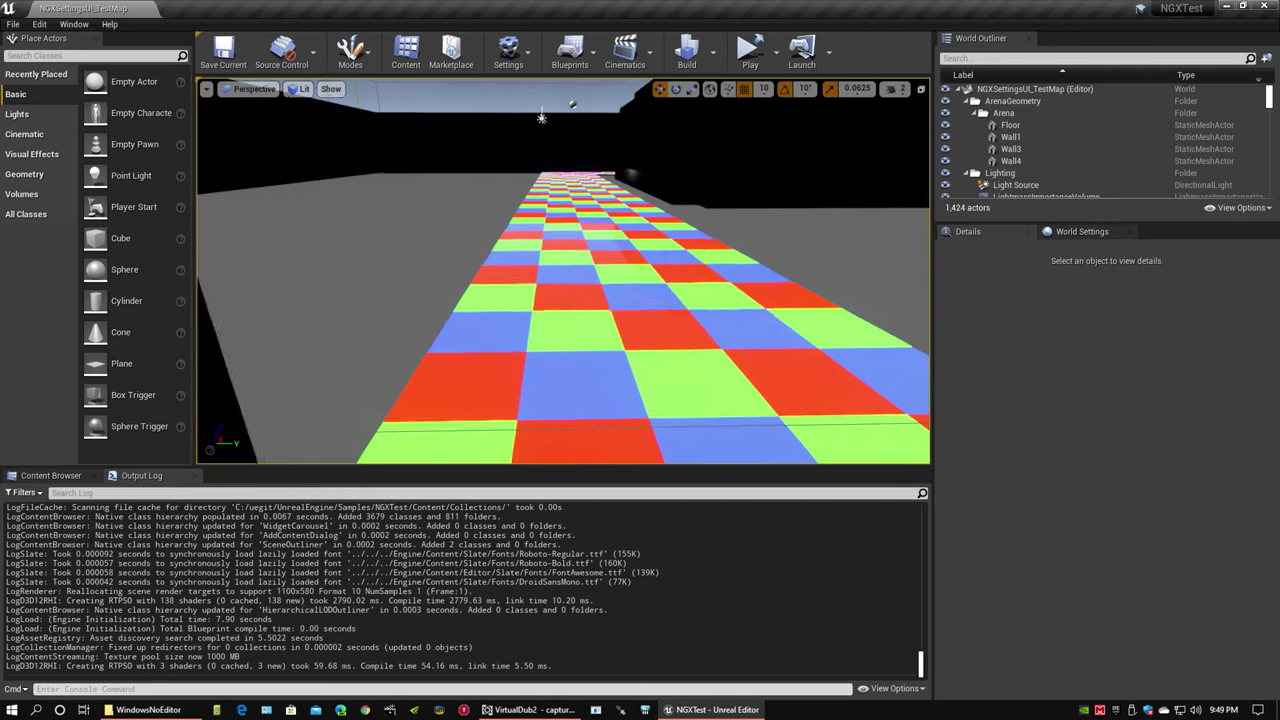
pyautogui.moveTo(535, 119); pyautogui.dragTo(510, 231, button='right')
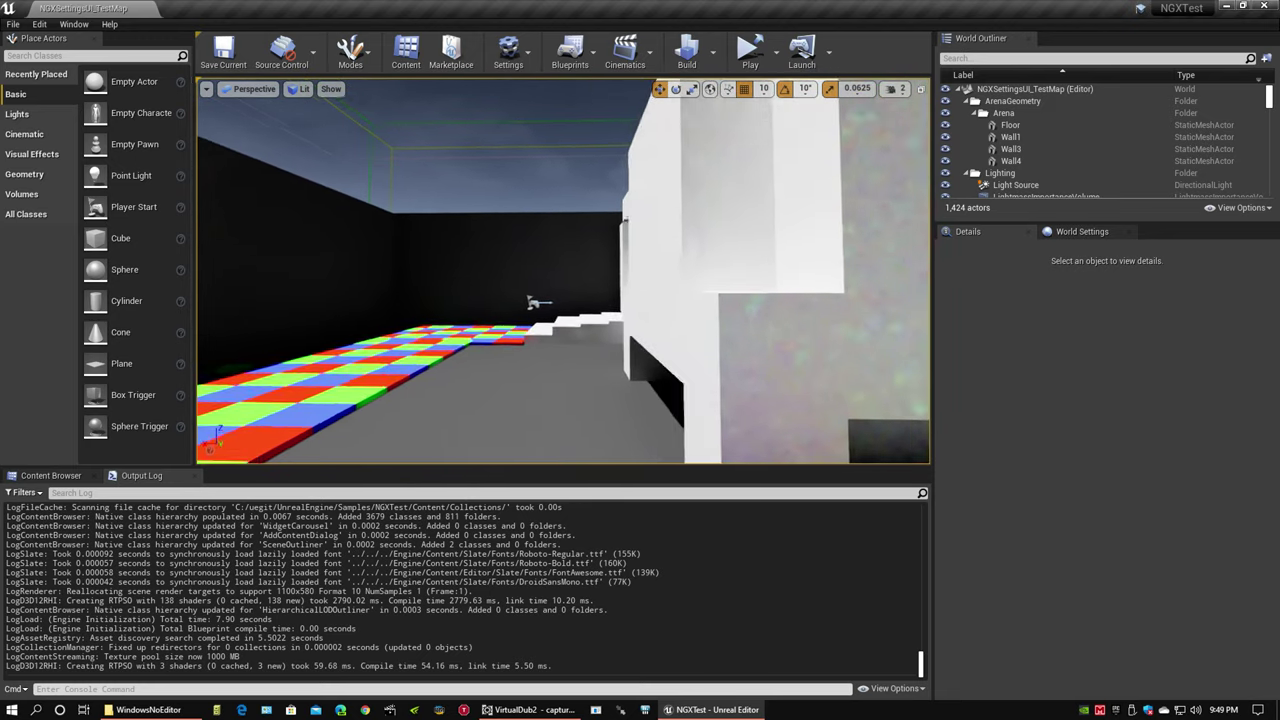
pyautogui.press('w')
pyautogui.press('a')
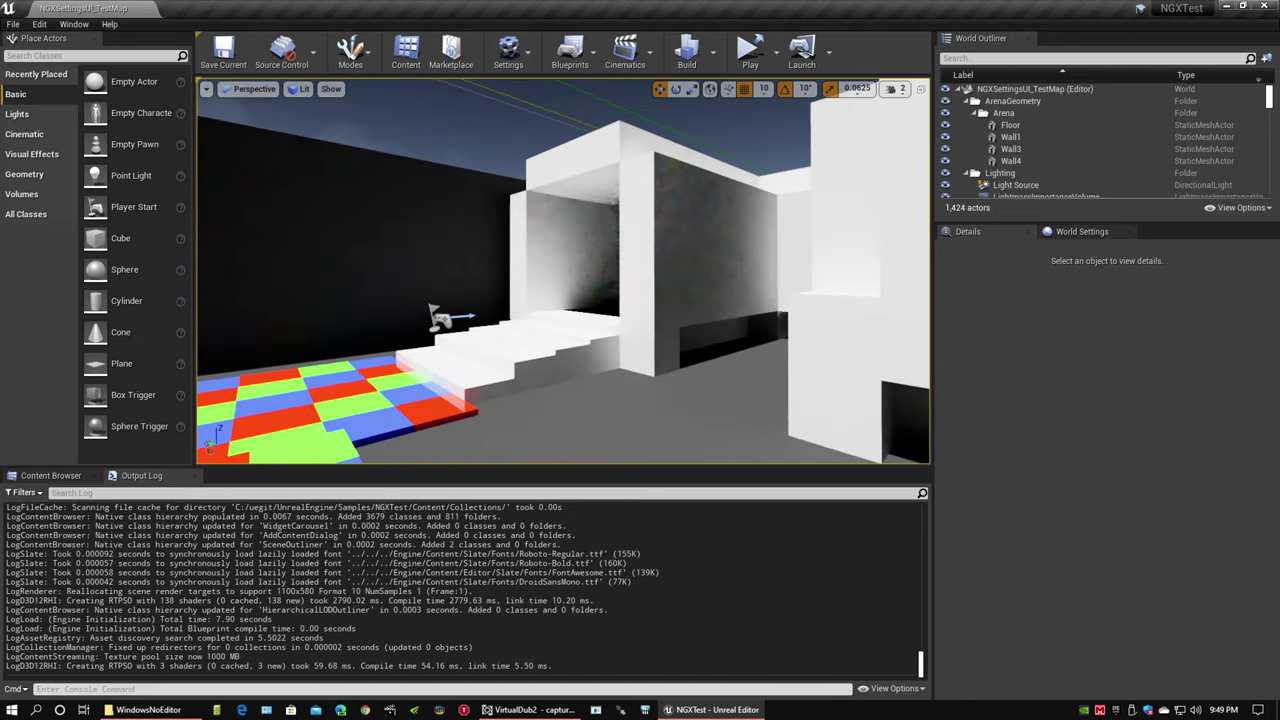
pyautogui.press('w')
pyautogui.press('a')
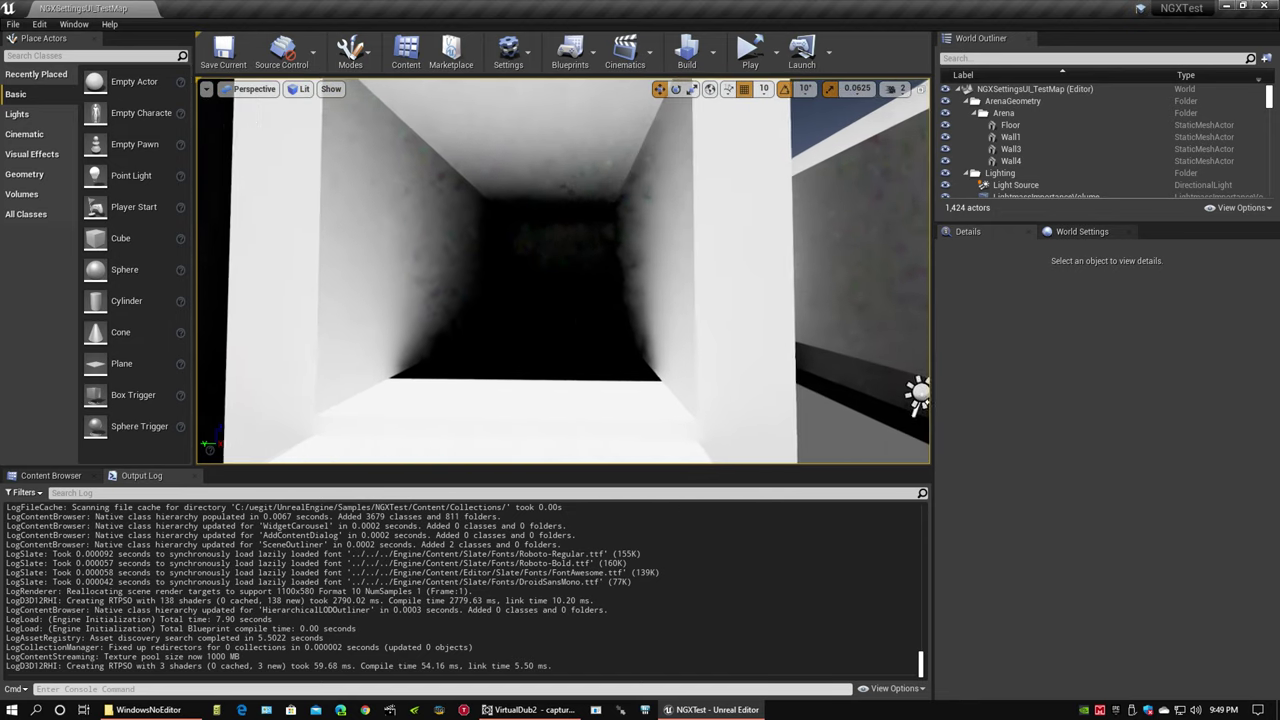
pyautogui.press('w')
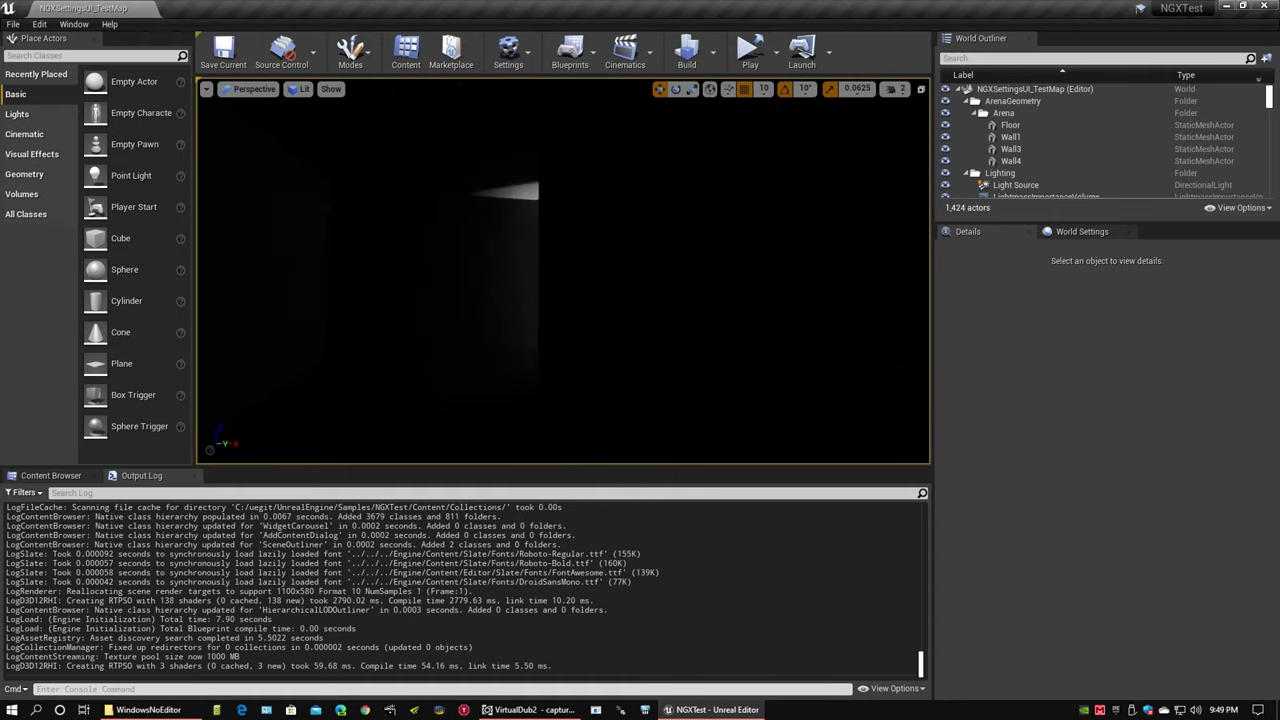
pyautogui.press('w')
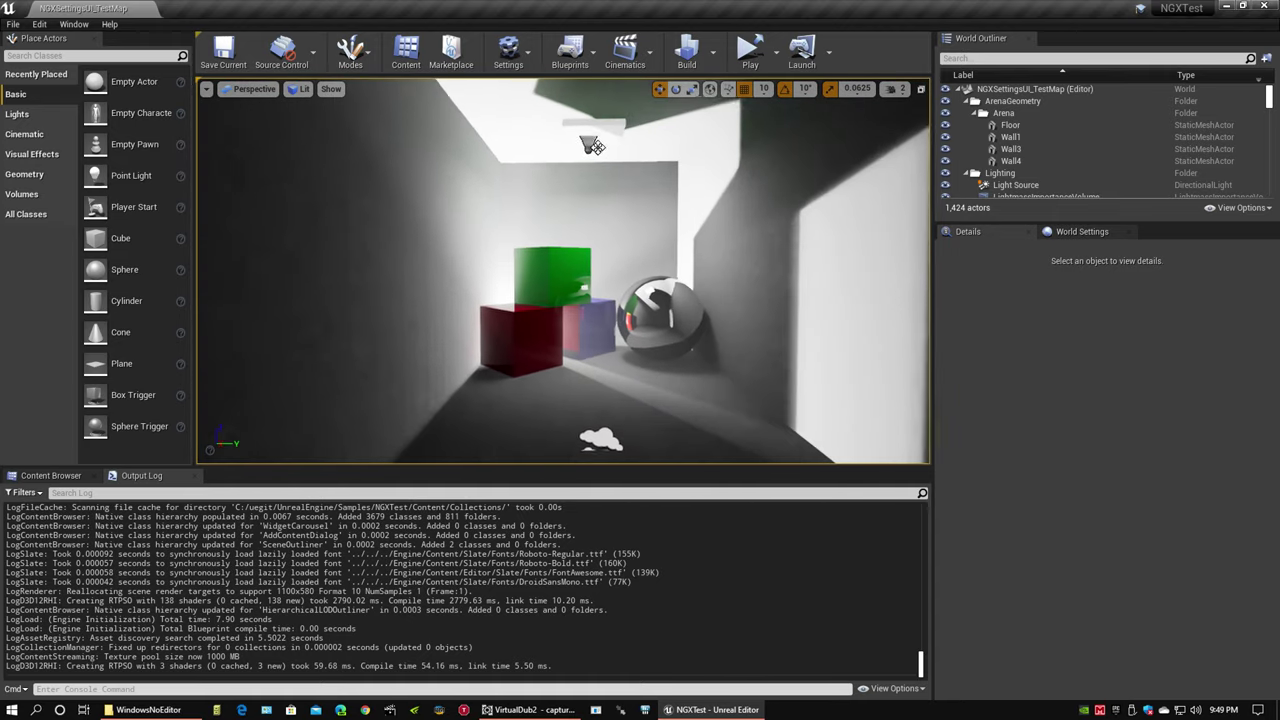
# Step: Enable the advanced GPU statistics overlay in the viewport
pyautogui.click(206, 89)
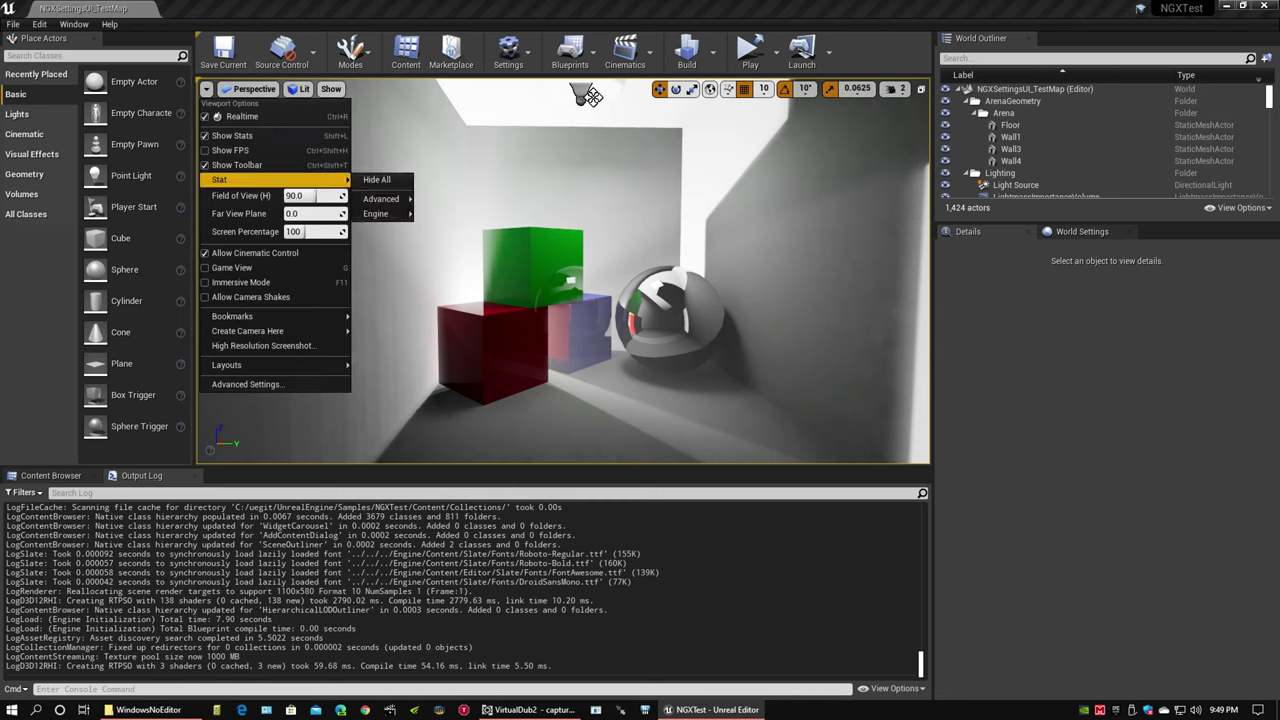
pyautogui.moveTo(380, 198)
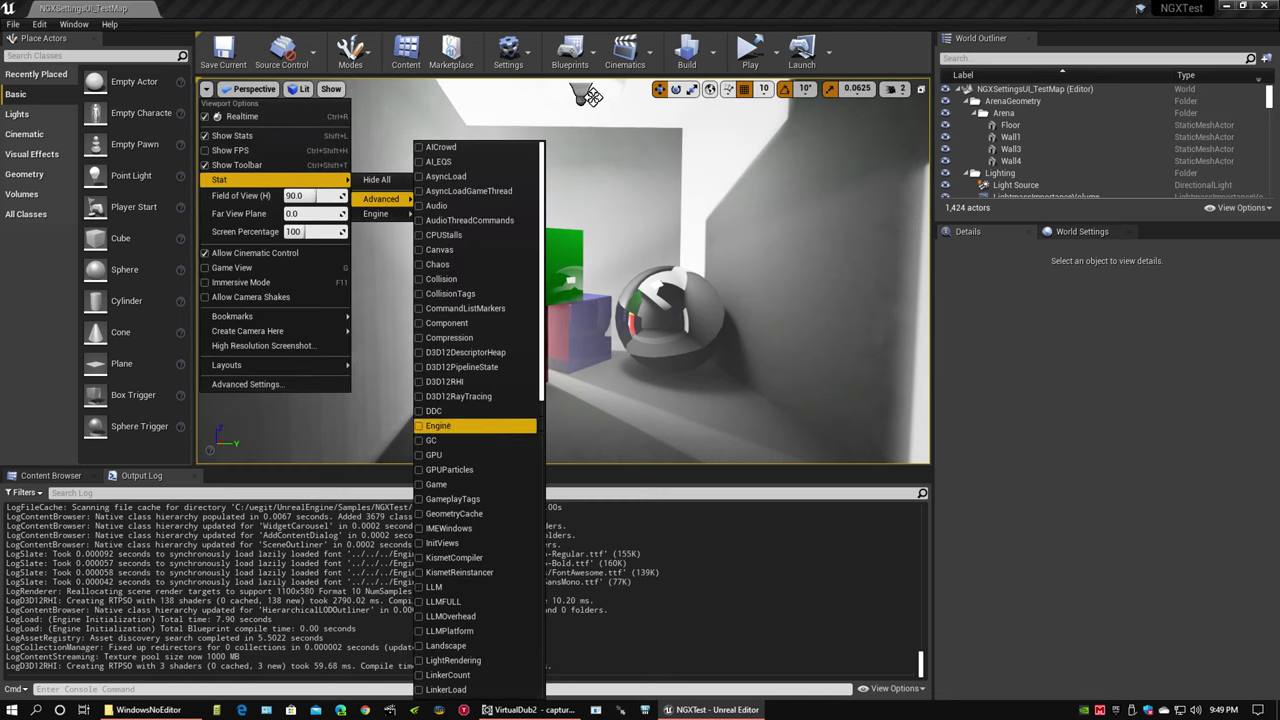
pyautogui.click(435, 455)
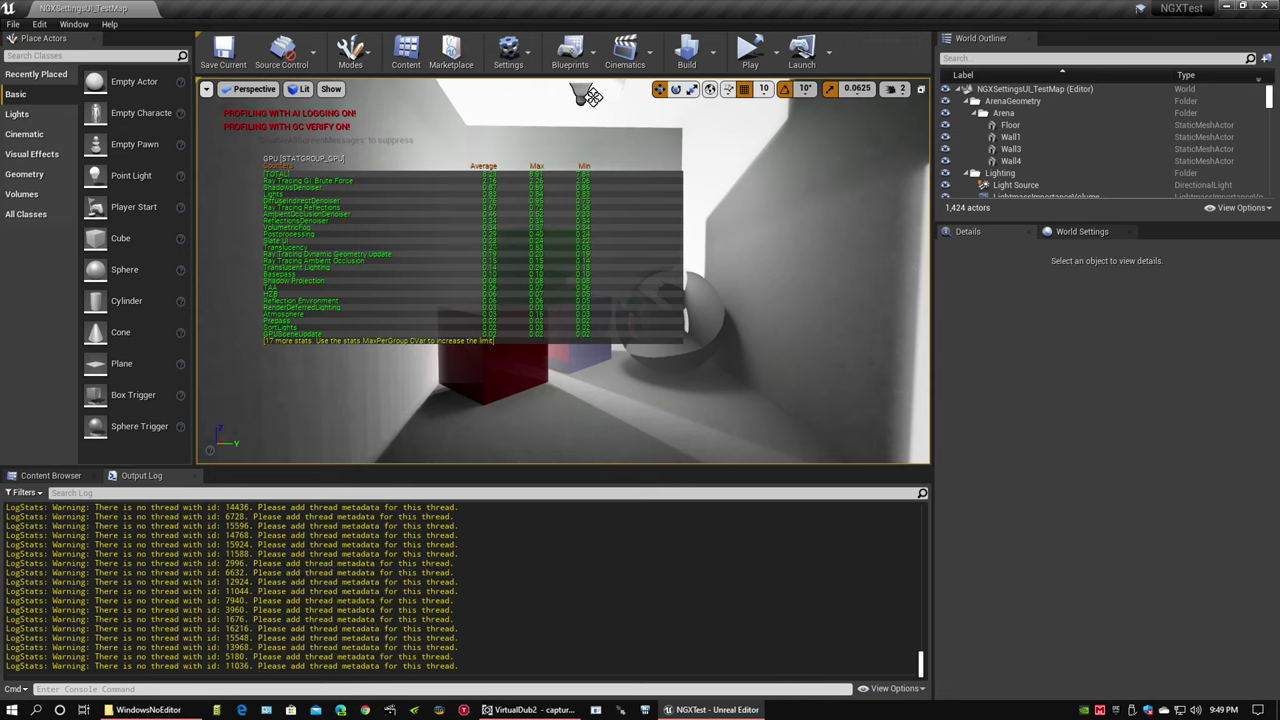
# Step: Examine the GPU timings from different viewpoints across the cube room, the checkered courtyard and the dark reflective room
pyautogui.moveTo(520, 330); pyautogui.dragTo(750, 335, button='right')
pyautogui.press('w')
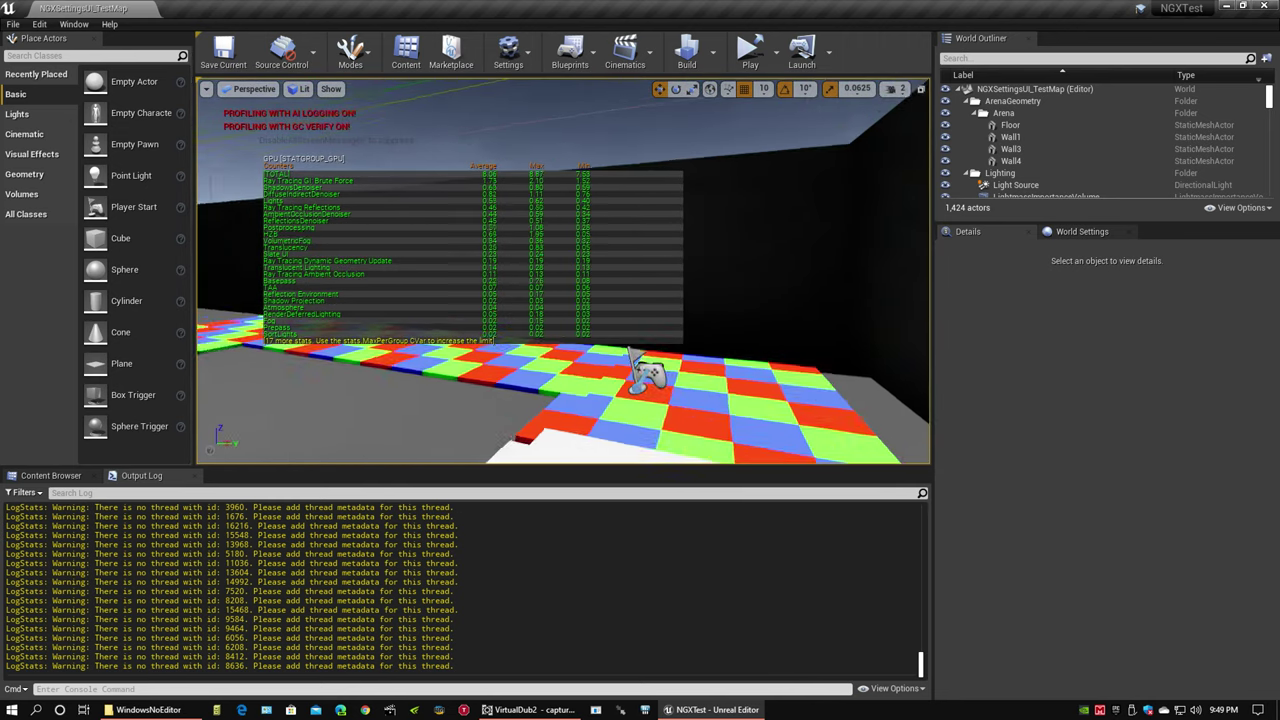
pyautogui.moveTo(630, 352); pyautogui.dragTo(605, 340, button='right')
pyautogui.moveTo(565, 300); pyautogui.dragTo(565, 280, button='right')
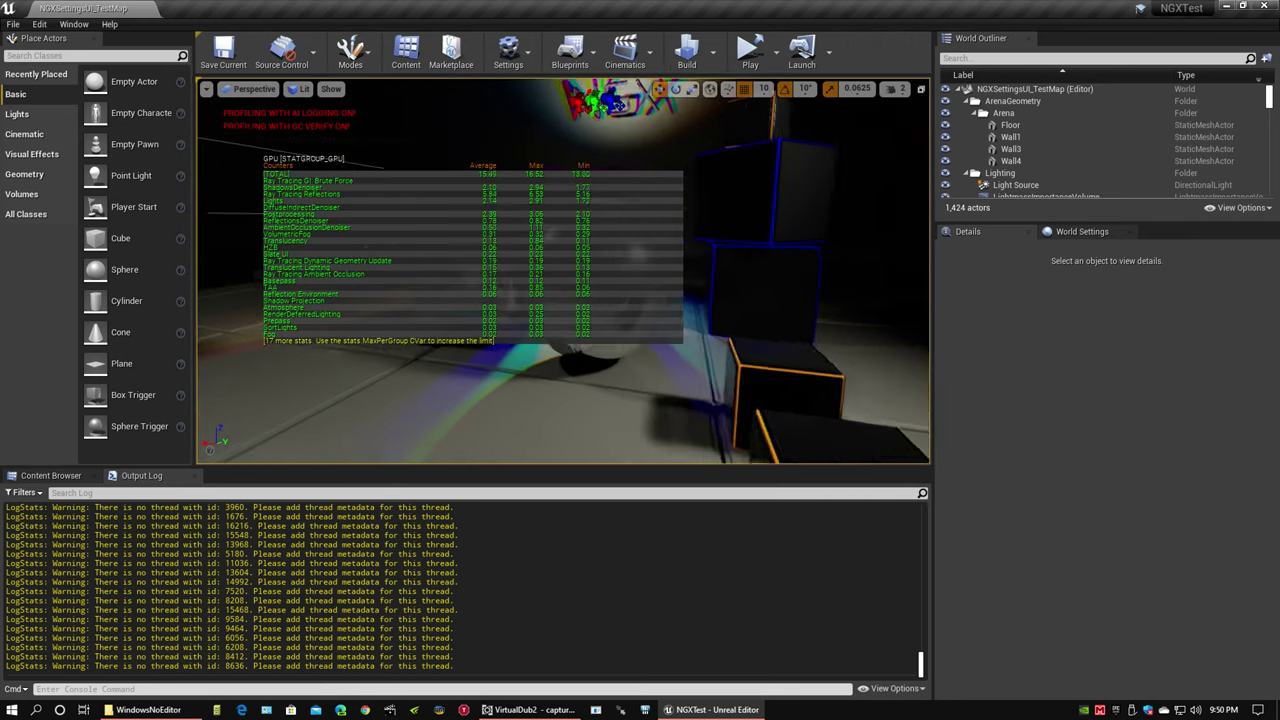
pyautogui.moveTo(565, 280); pyautogui.dragTo(512, 270, button='right')
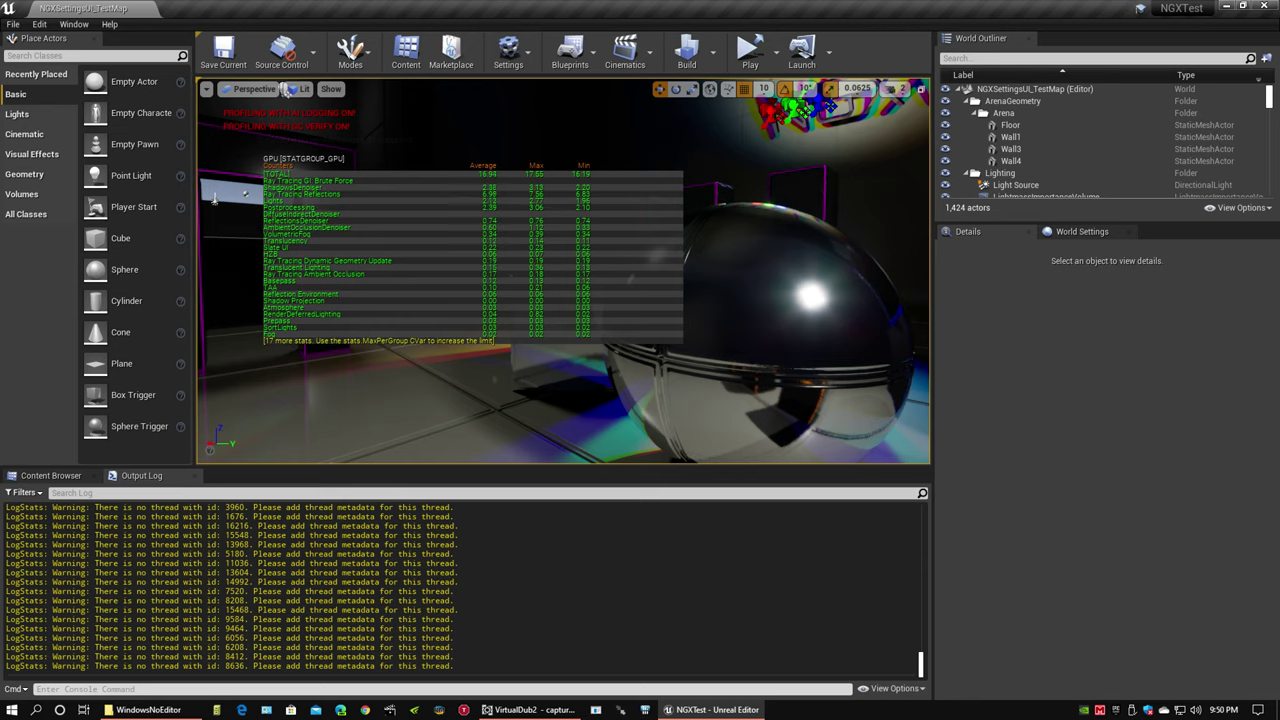
pyautogui.moveTo(512, 270); pyautogui.dragTo(561, 351, button='right')
pyautogui.moveTo(570, 170); pyautogui.dragTo(600, 175, button='right')
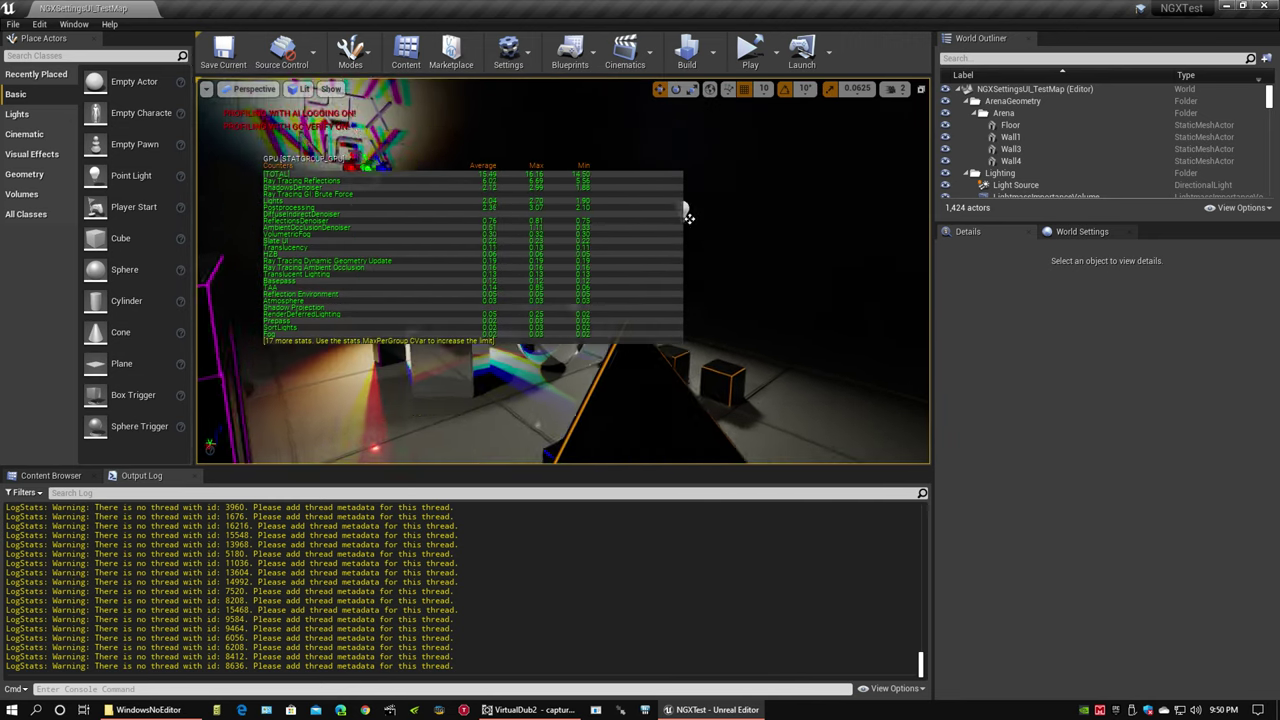
pyautogui.moveTo(688, 216); pyautogui.dragTo(826, 398, button='right')
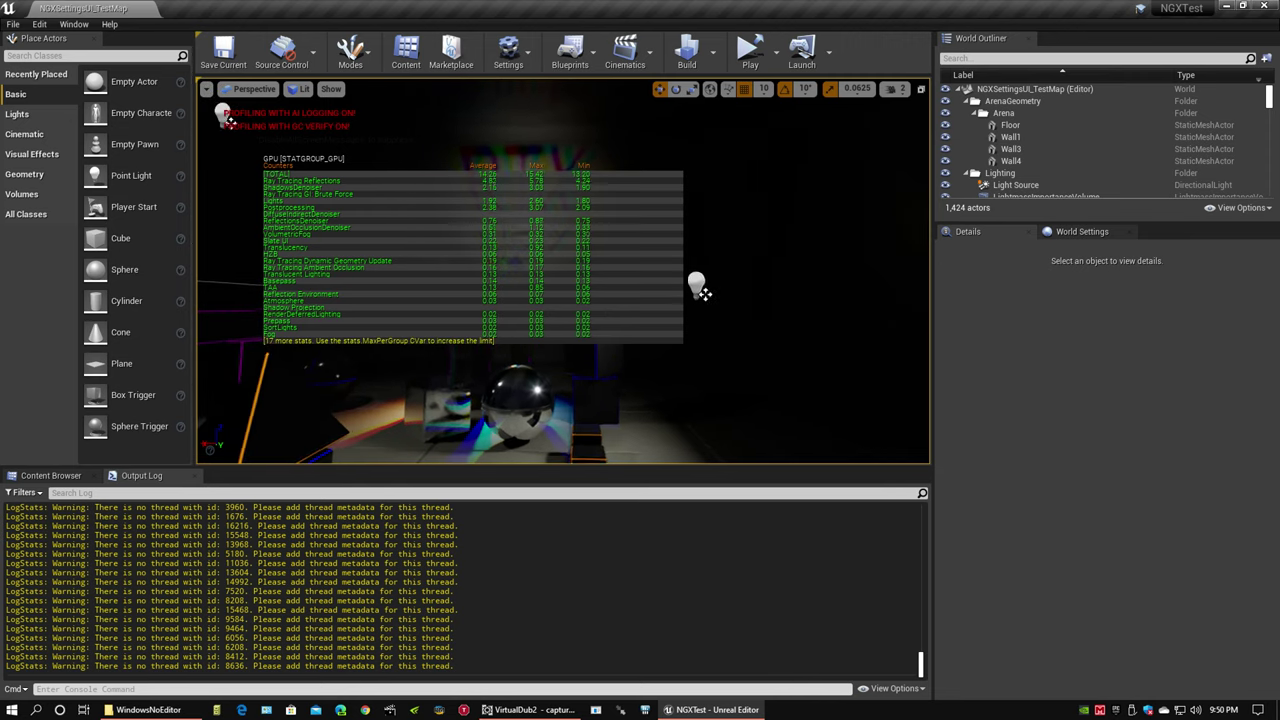
pyautogui.moveTo(563, 270); pyautogui.dragTo(650, 272, button='right')
pyautogui.moveTo(505, 117); pyautogui.dragTo(540, 138, button='right')
pyautogui.moveTo(563, 270); pyautogui.dragTo(440, 270, button='right')
pyautogui.moveTo(618, 176); pyautogui.dragTo(581, 165, button='right')
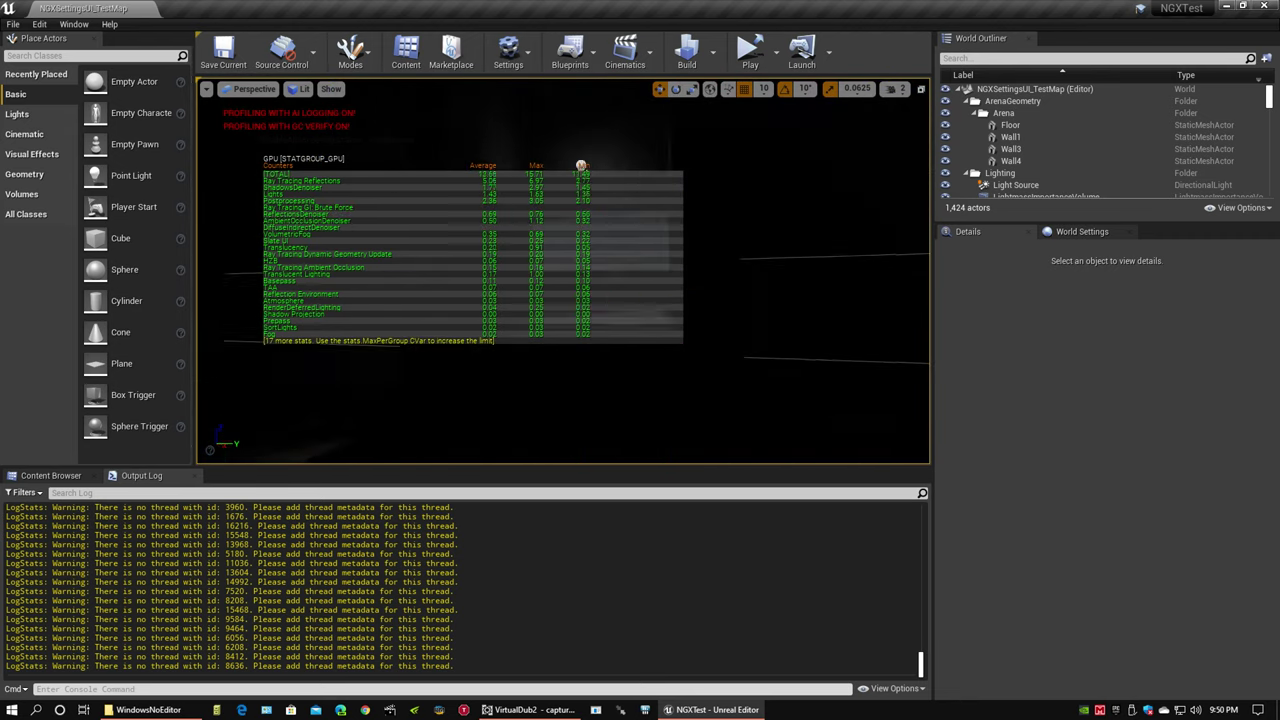
pyautogui.moveTo(425, 92); pyautogui.dragTo(465, 104, button='right')
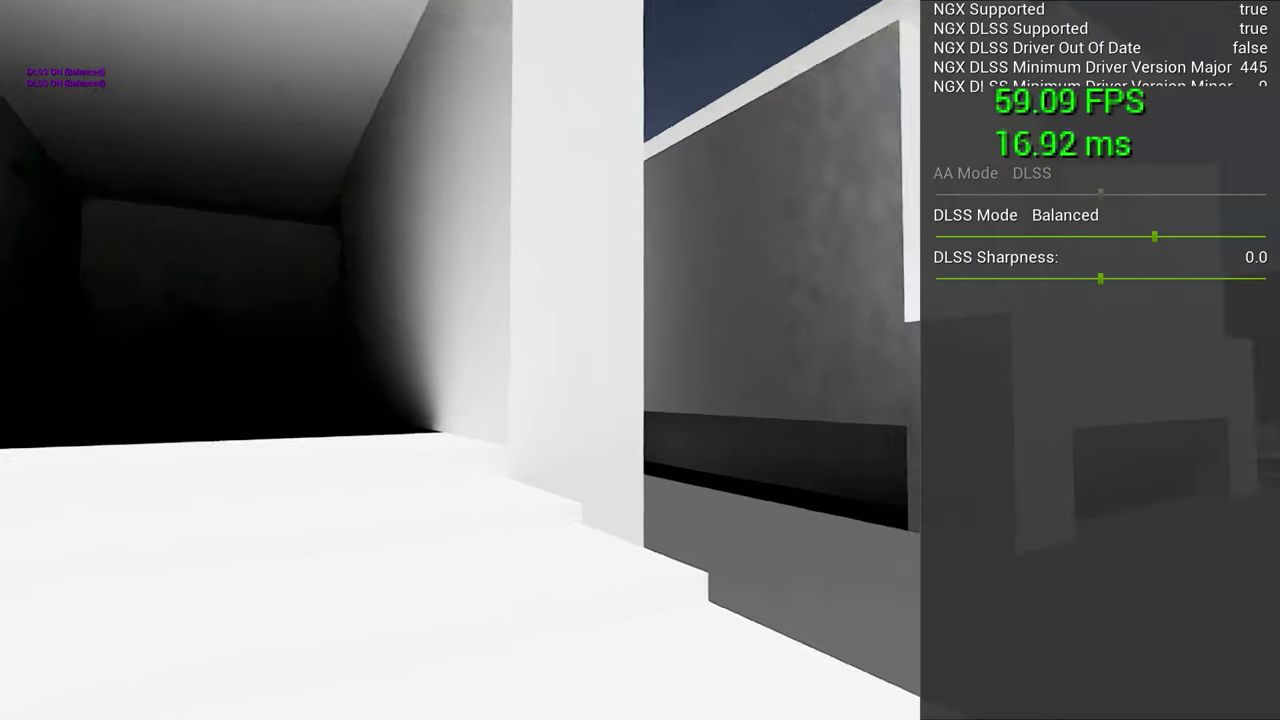
# Step: Compare the running demo's frame rate and image in the dark room with DLSS Balanced and with DLSS off at TemporalAA 100%
pyautogui.press('w')
pyautogui.press('w')
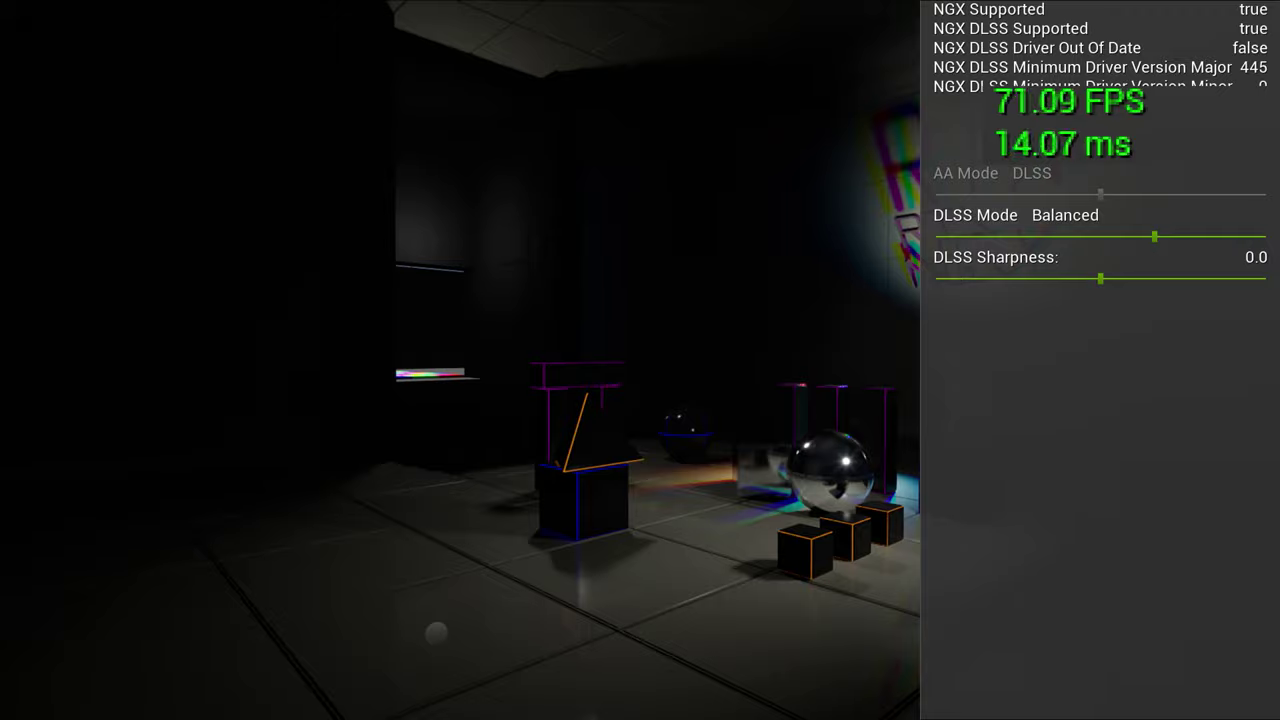
pyautogui.press('1')
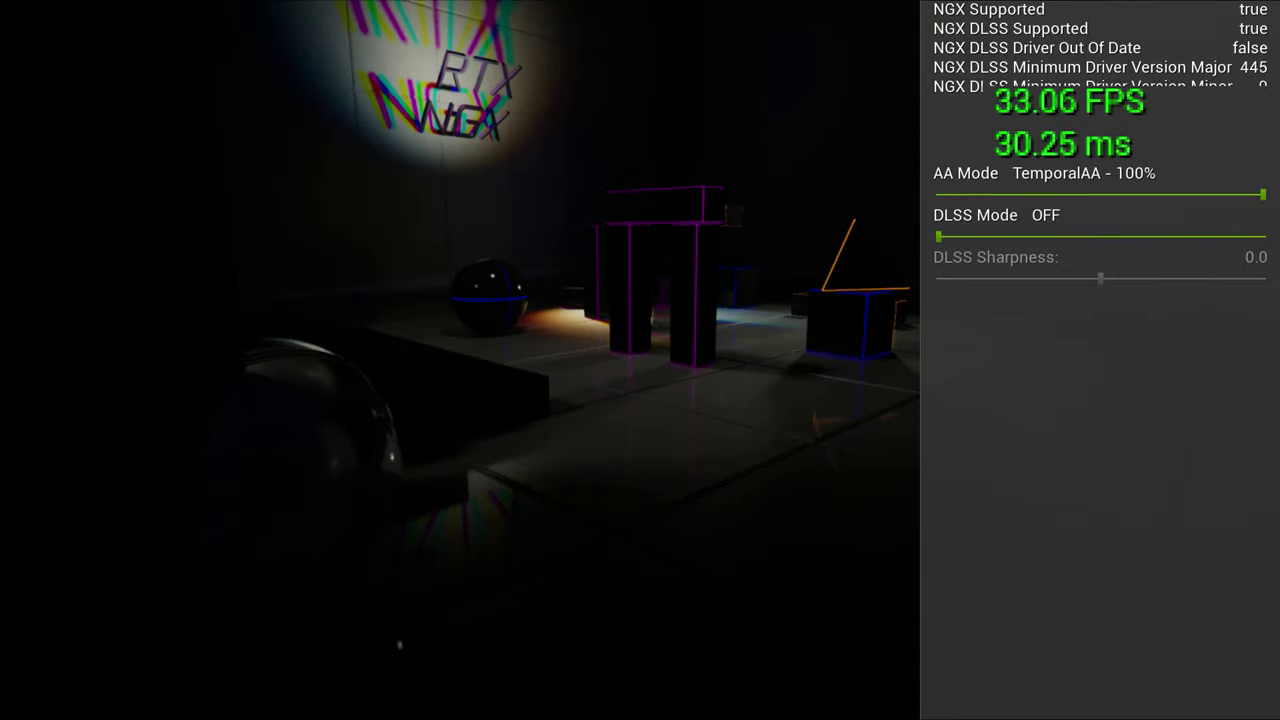
pyautogui.press('a')
pyautogui.press('w')
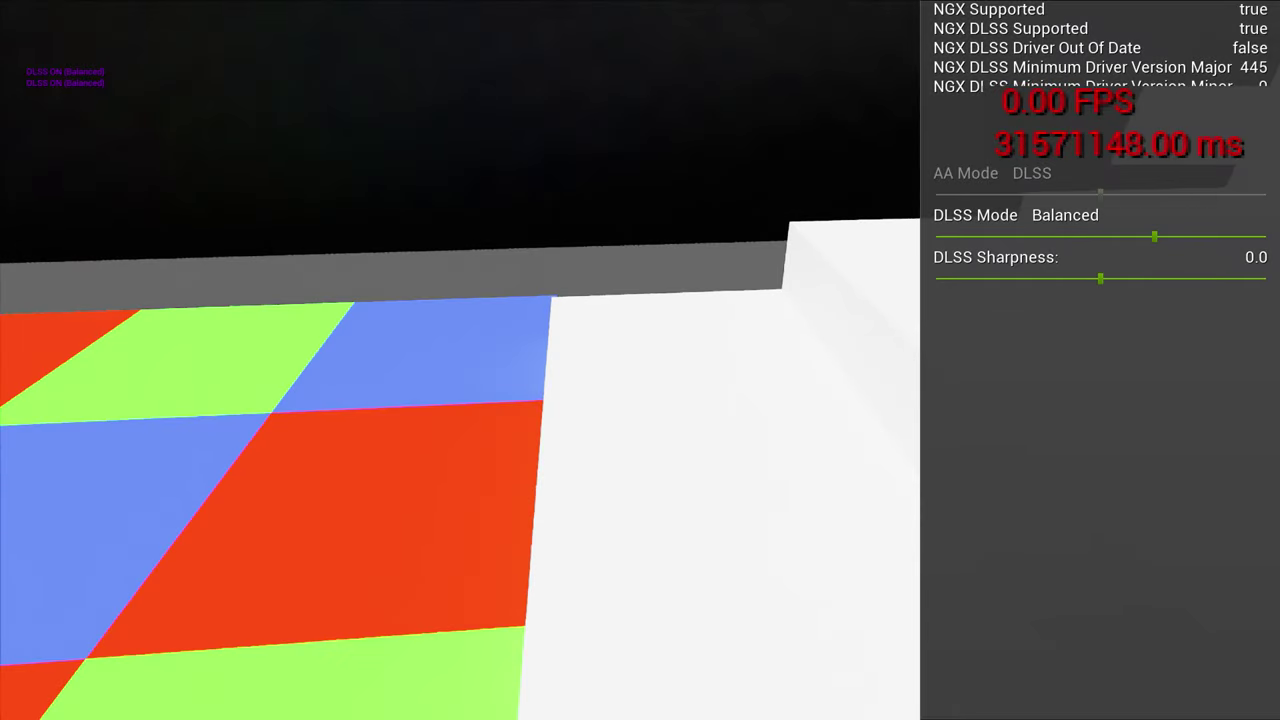
# Step: Compare frame rate and image quality in the courtyard, white building and cube room with DLSS in Balanced and Performance modes
pyautogui.press('w')
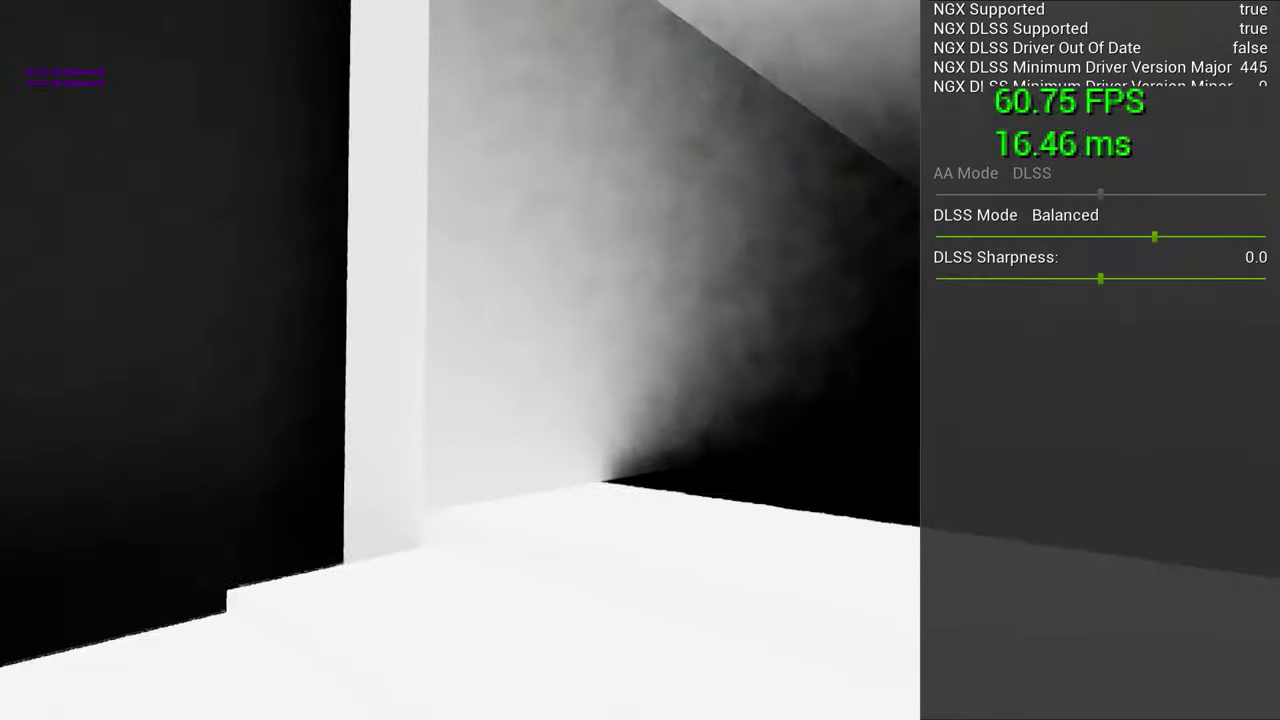
pyautogui.press('w')
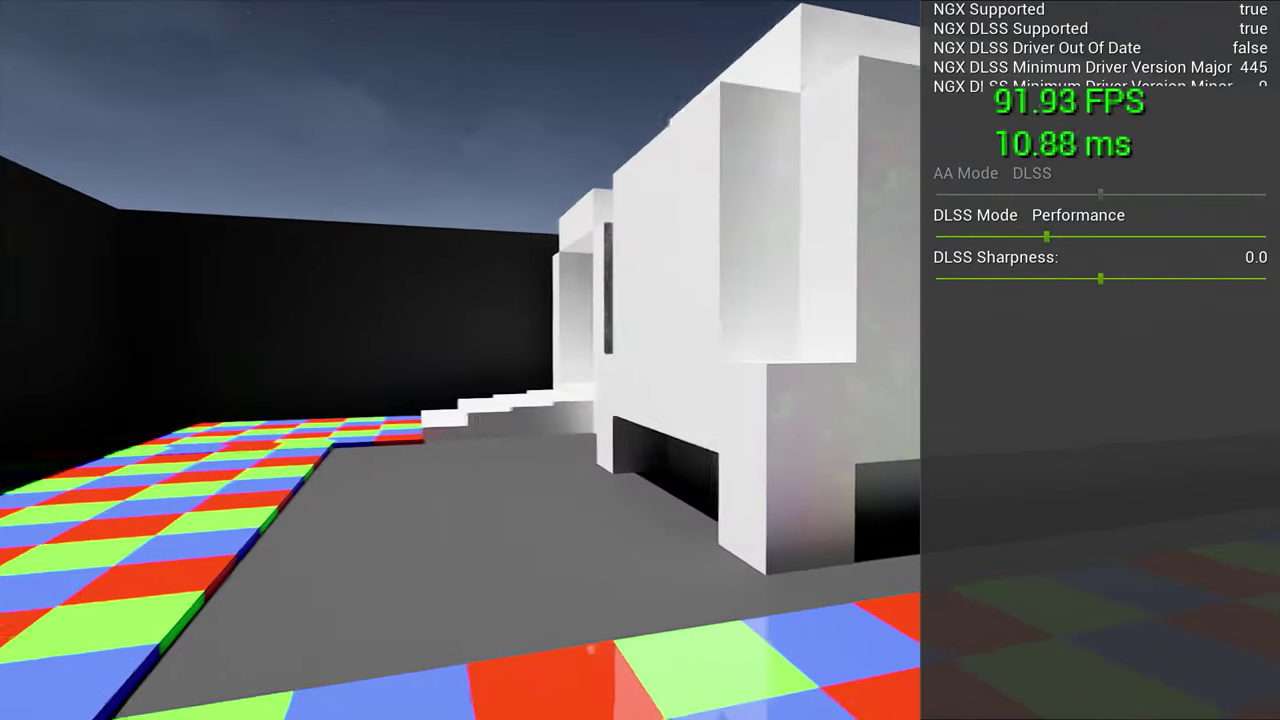
pyautogui.press('w')
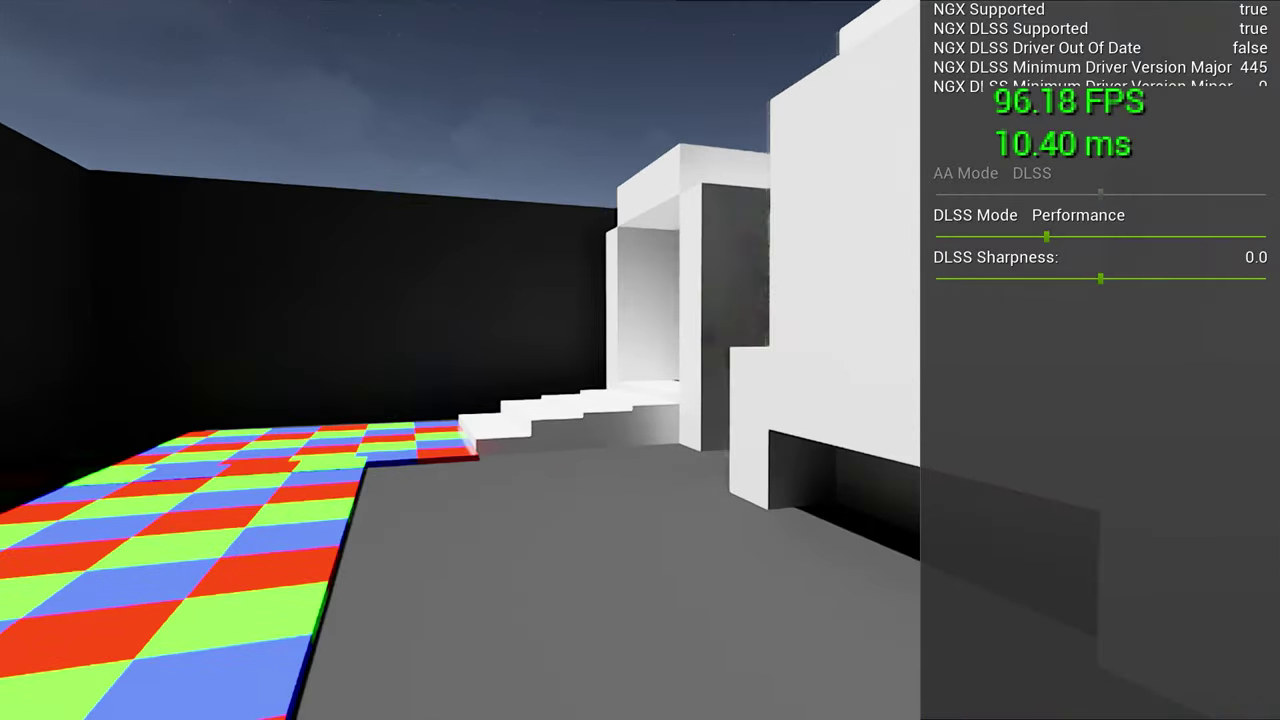
pyautogui.press('s')
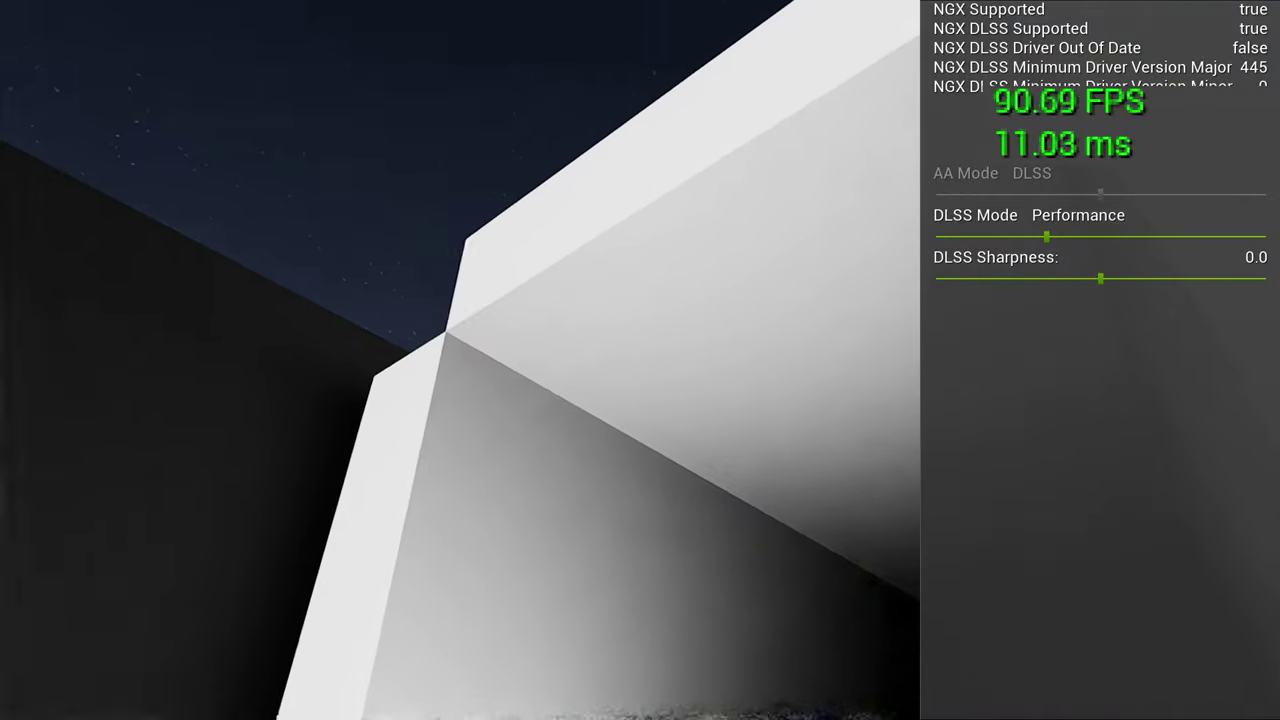
pyautogui.press('s')
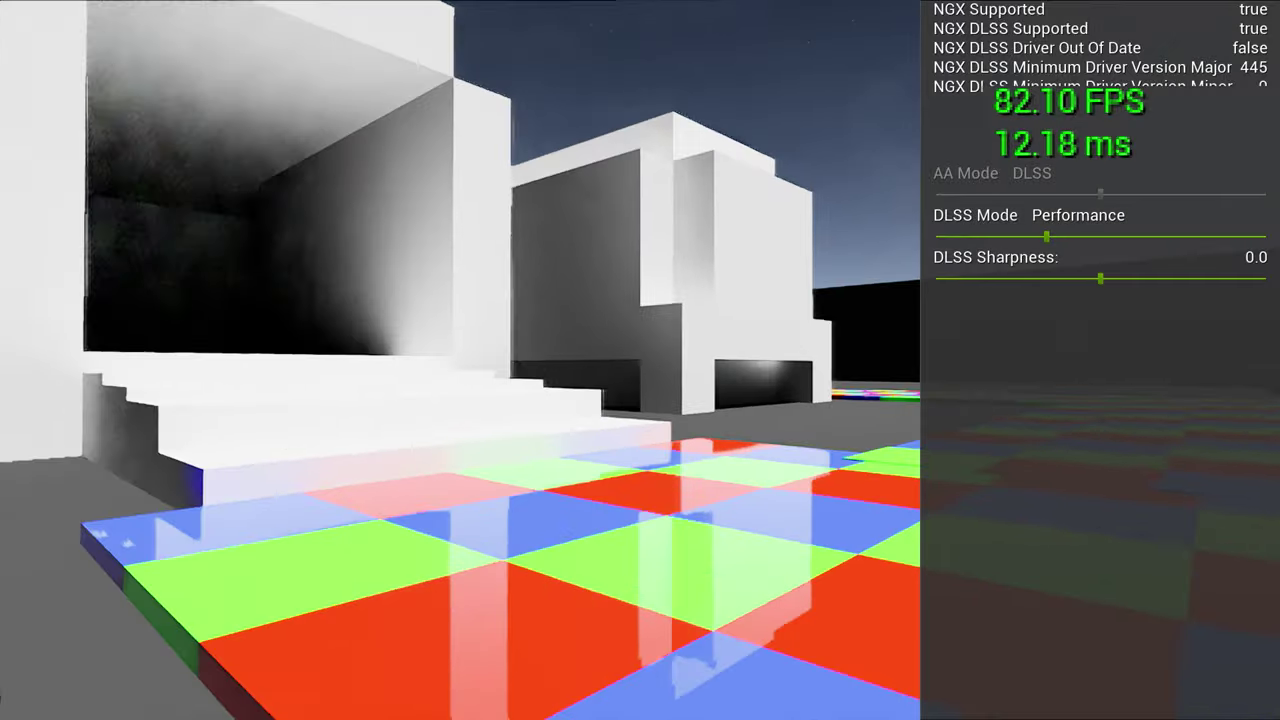
pyautogui.press('w')
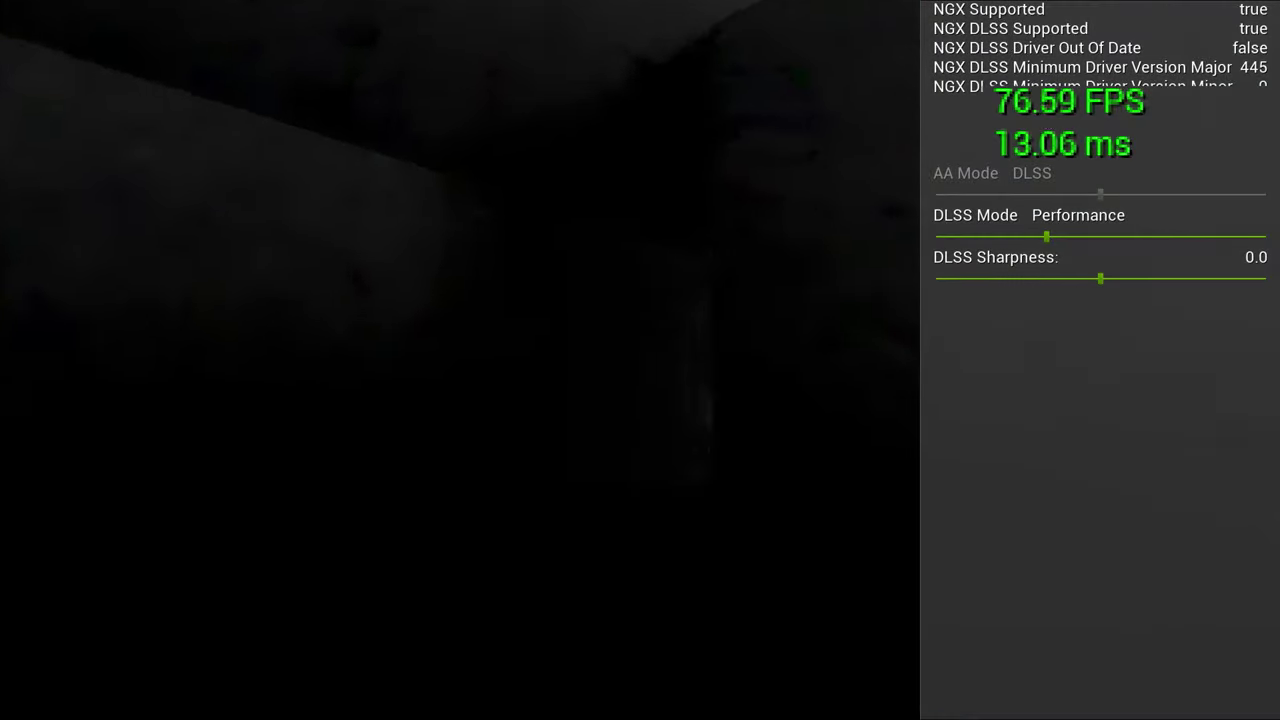
pyautogui.press('w')
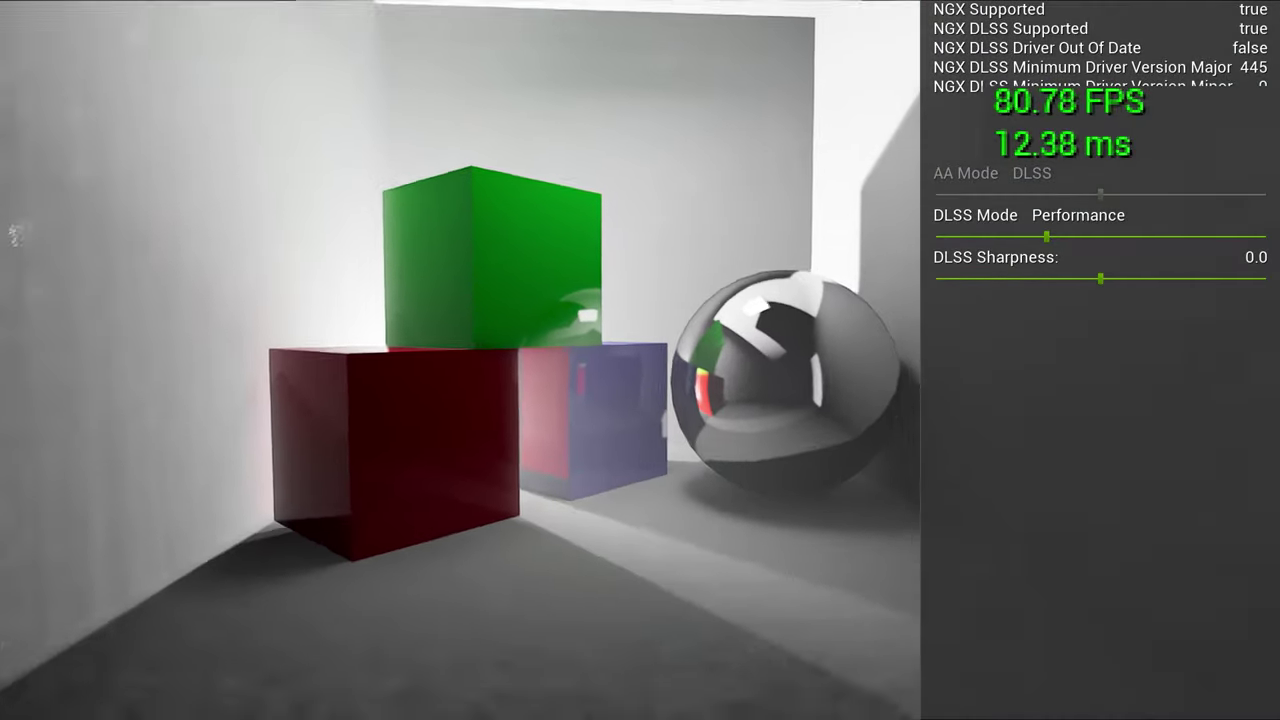
pyautogui.press('s')
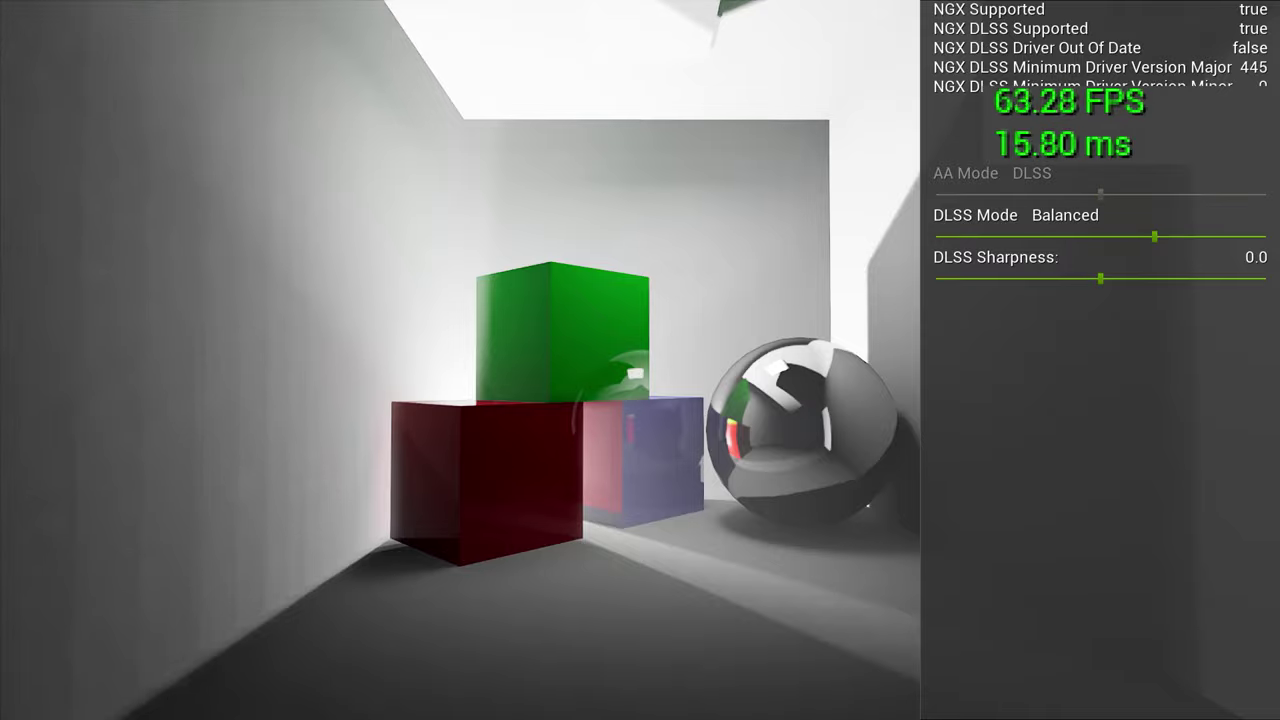
pyautogui.press('w')
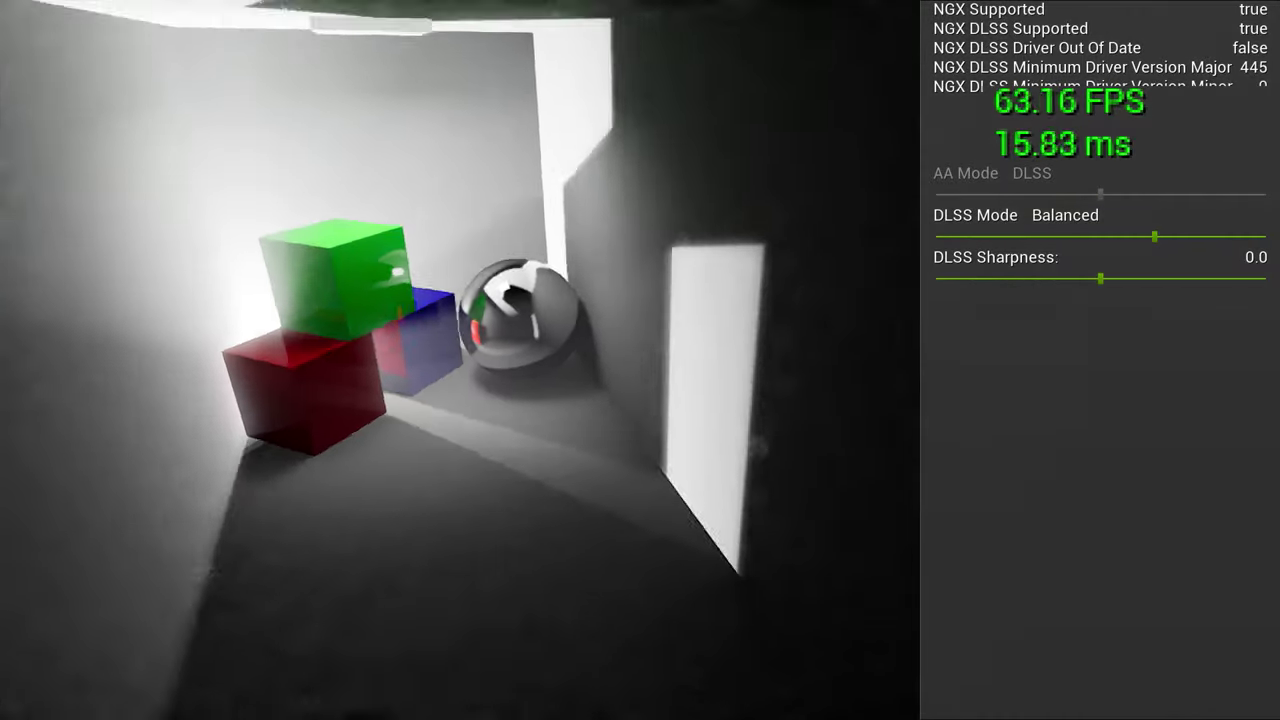
pyautogui.press('w')
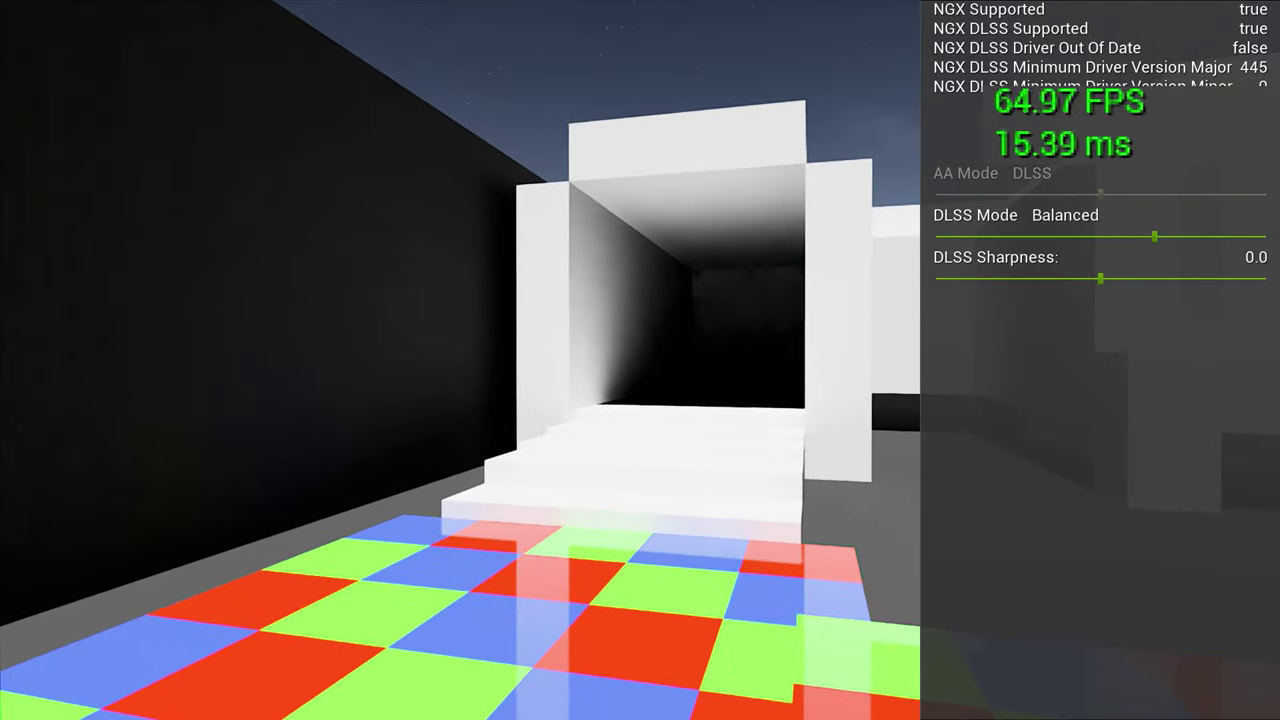
# Step: Examine the frame rate and image quality with DLSS Balanced around the checkered courtyard, the white building and the dark reflective room
pyautogui.press('d')
pyautogui.press('w')
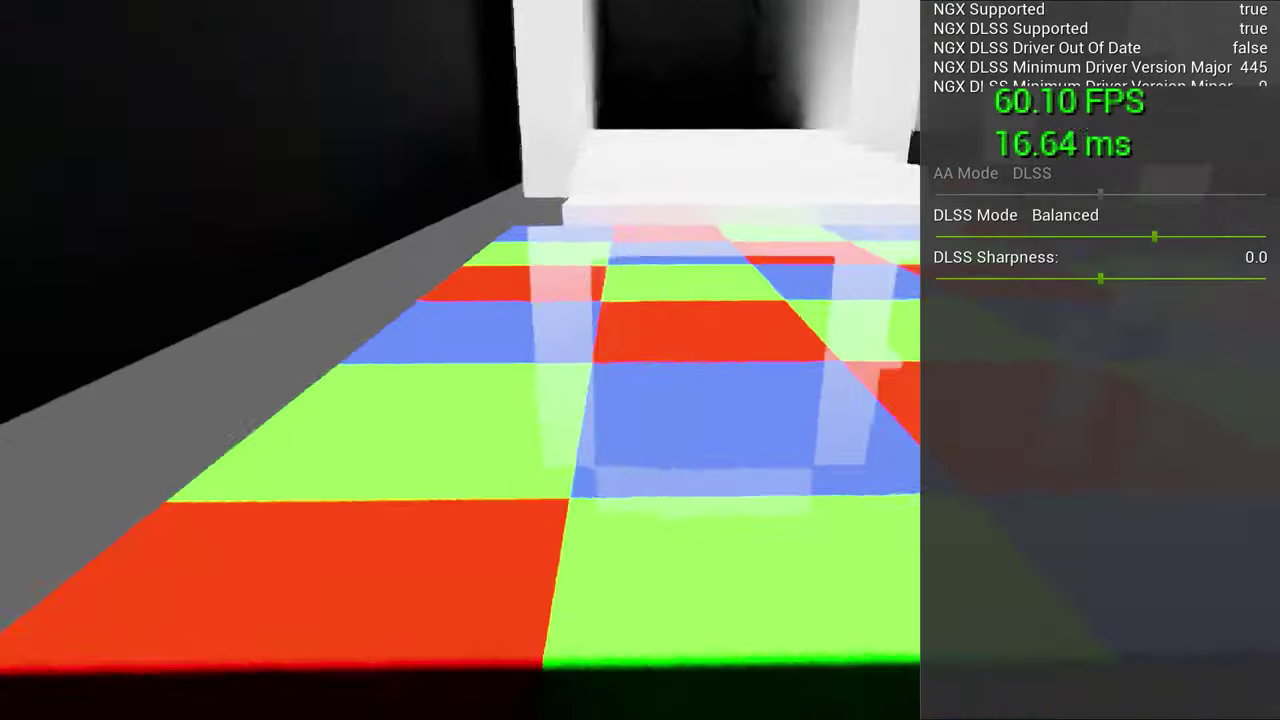
pyautogui.press('d')
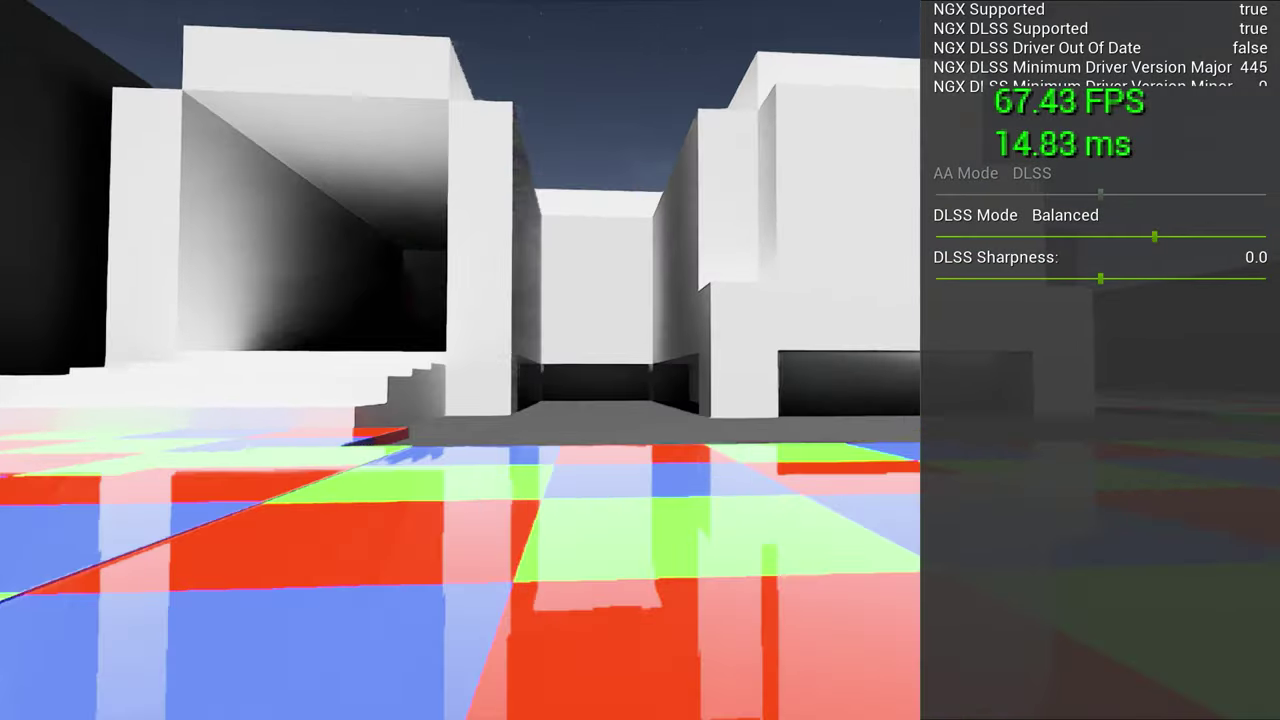
pyautogui.press('s')
pyautogui.press('s')
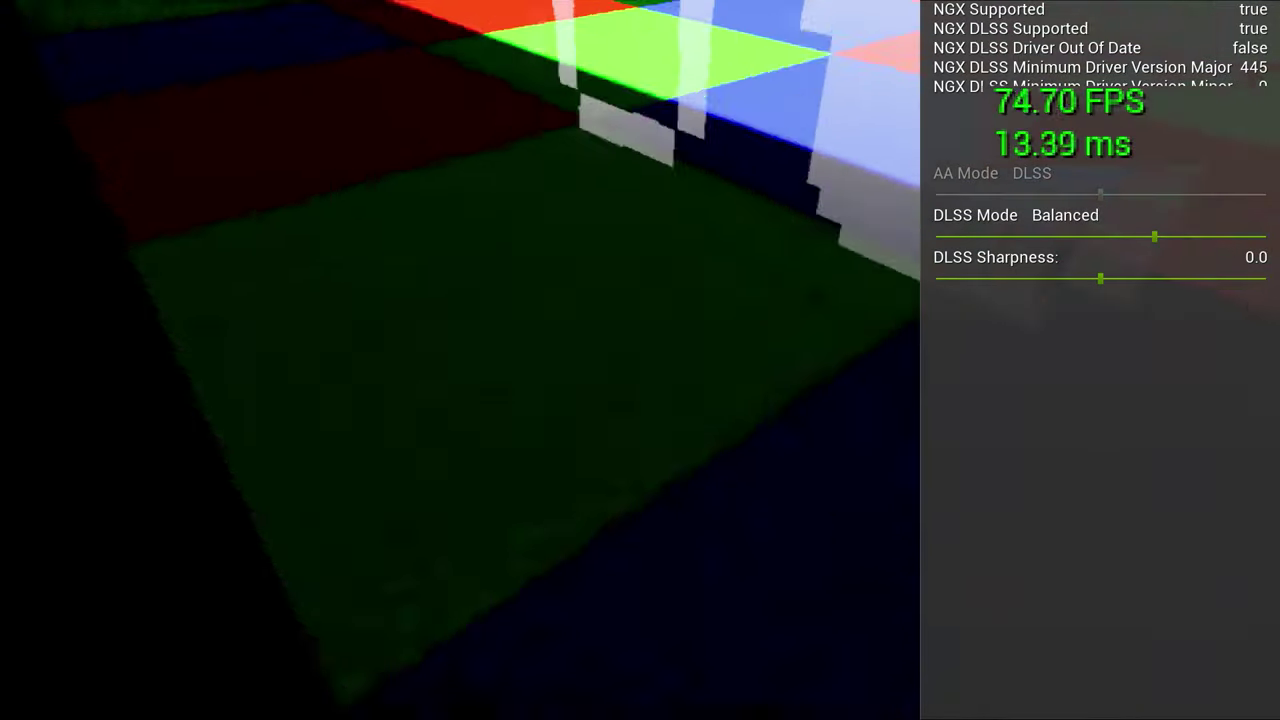
pyautogui.press('w')
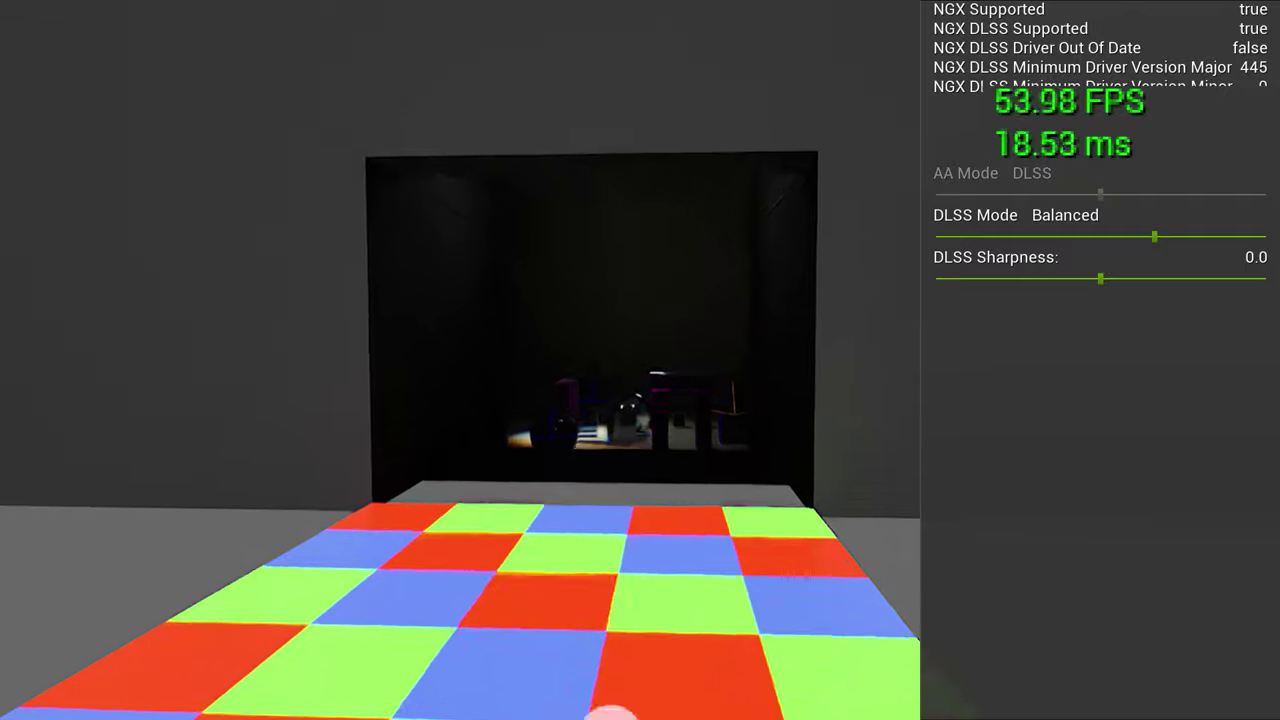
pyautogui.press('d')
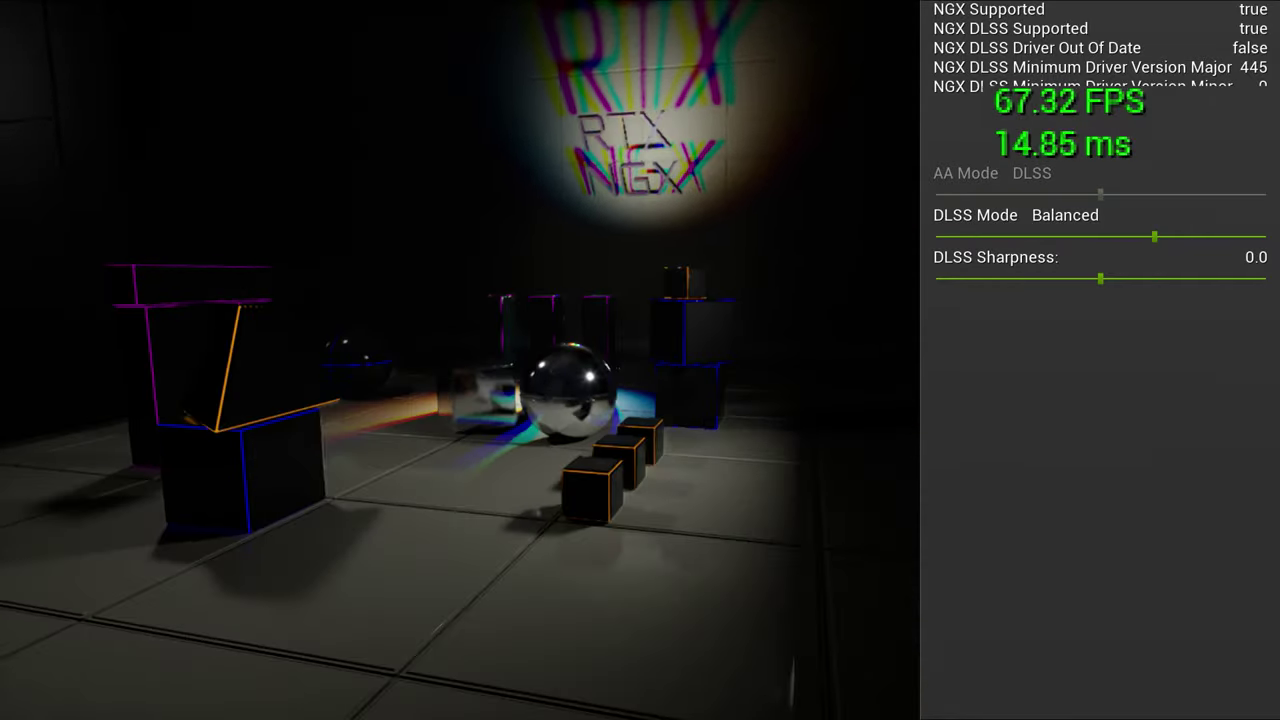
pyautogui.press('w')
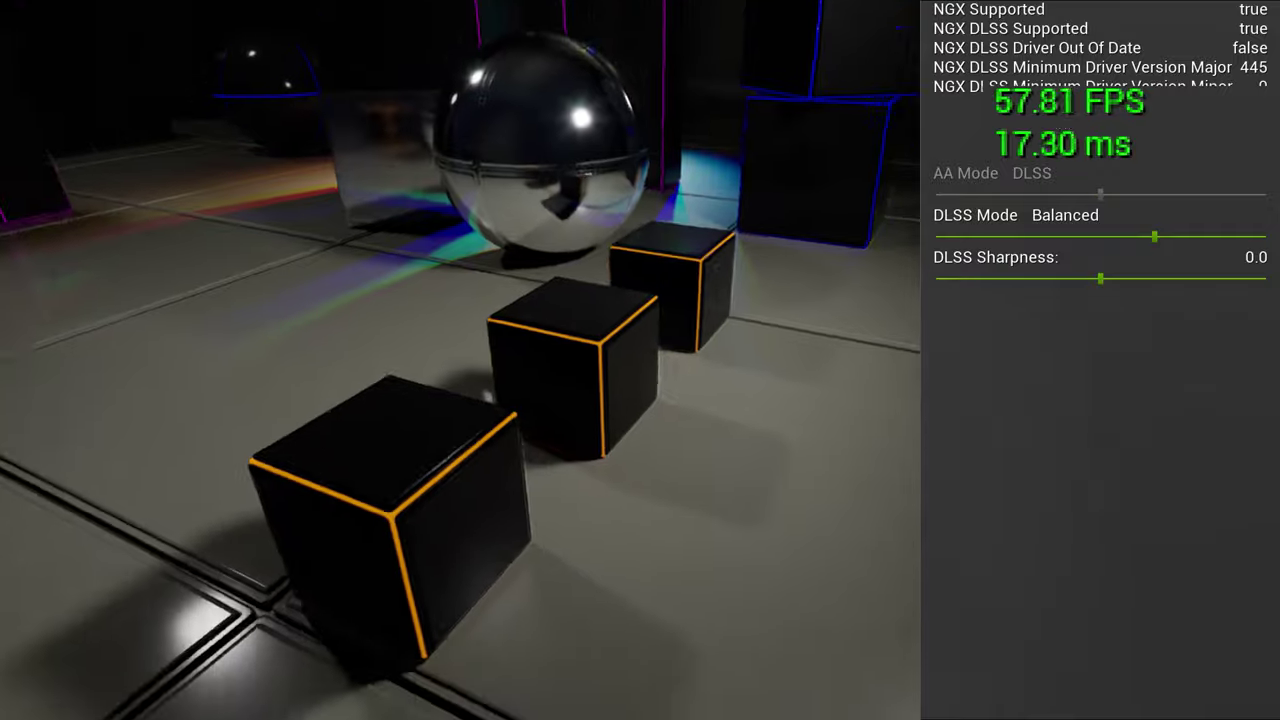
pyautogui.press('s')
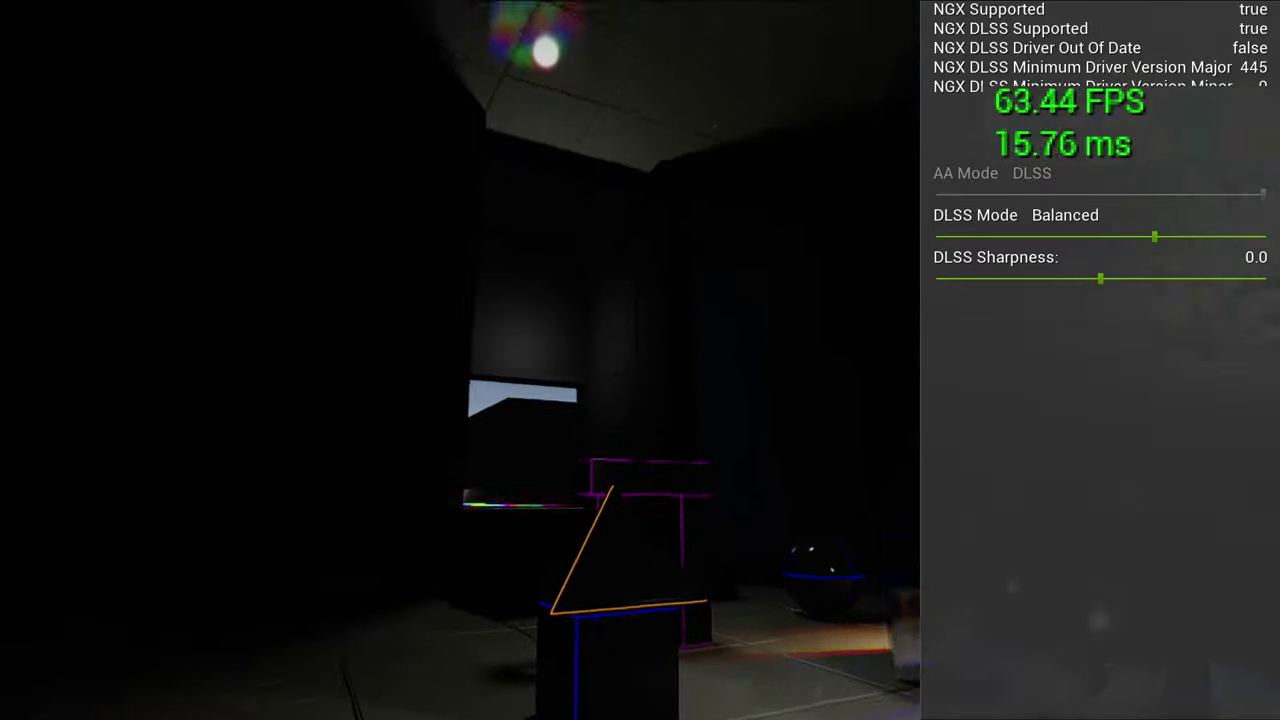
pyautogui.press('w')
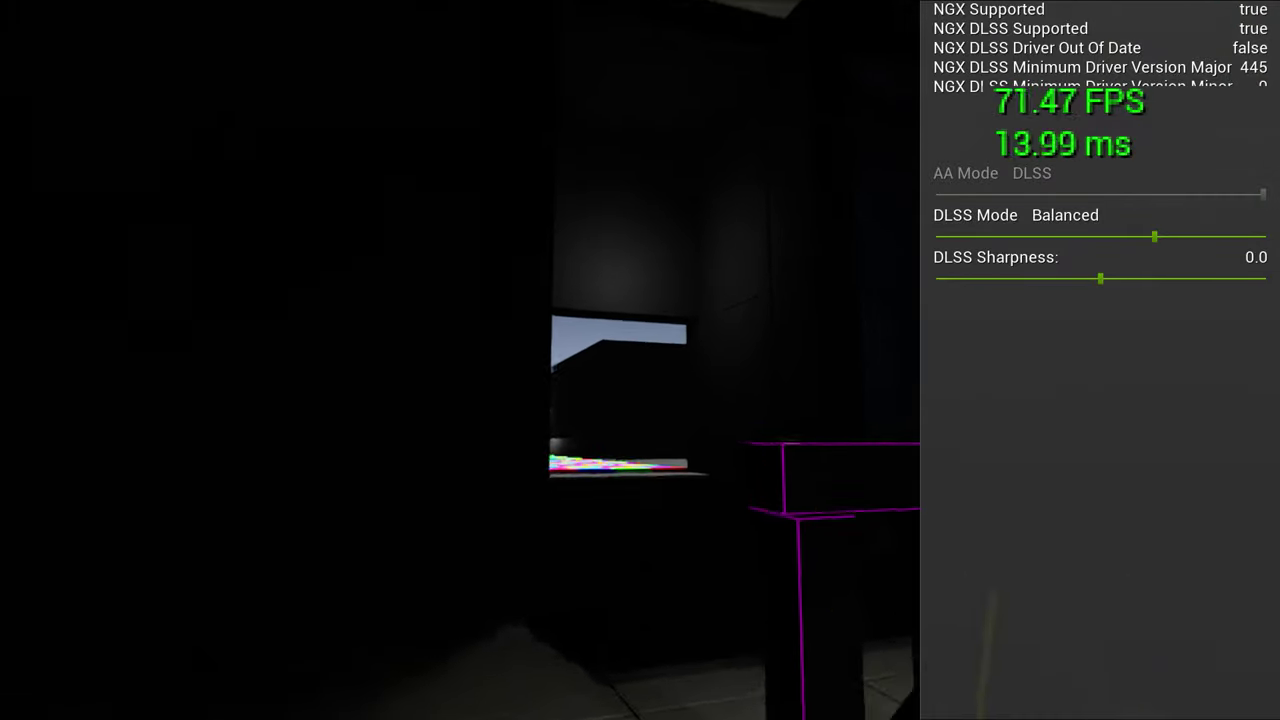
pyautogui.press('w')
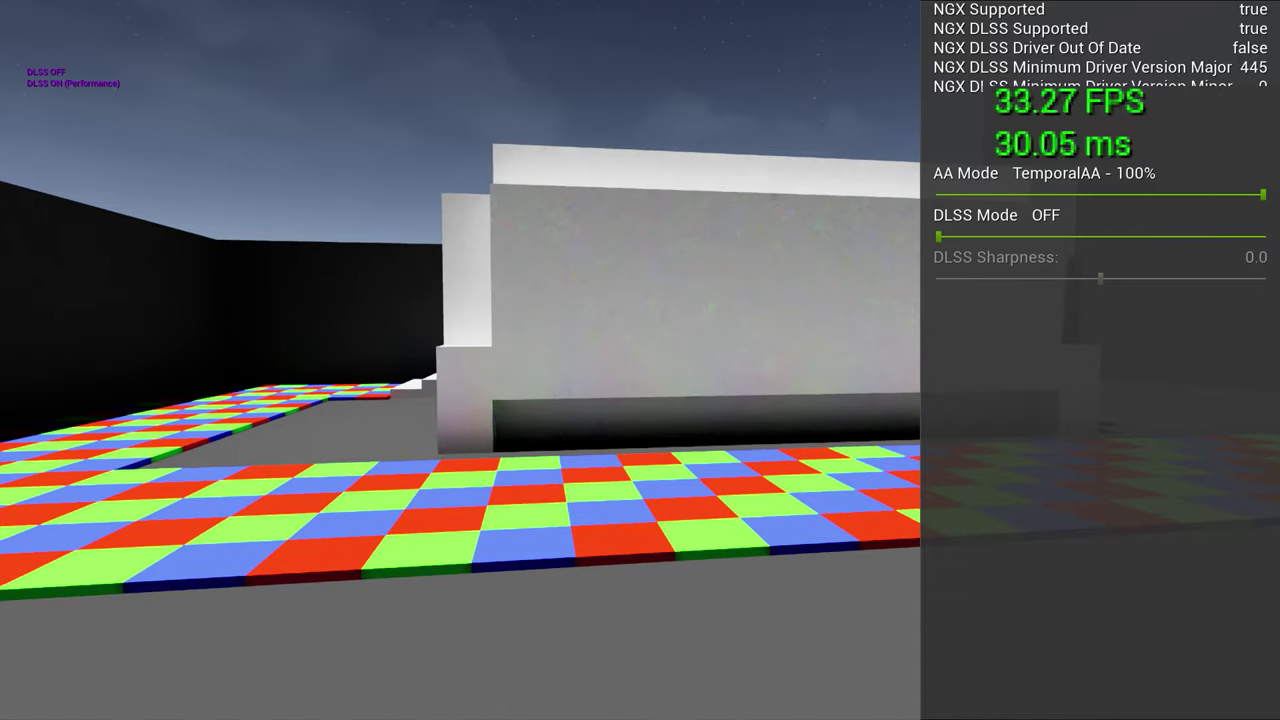
# Step: Examine the courtyard's frame rate and image quality from side to side with DLSS off and TemporalAA at 100%
pyautogui.press('a')
pyautogui.press('d')
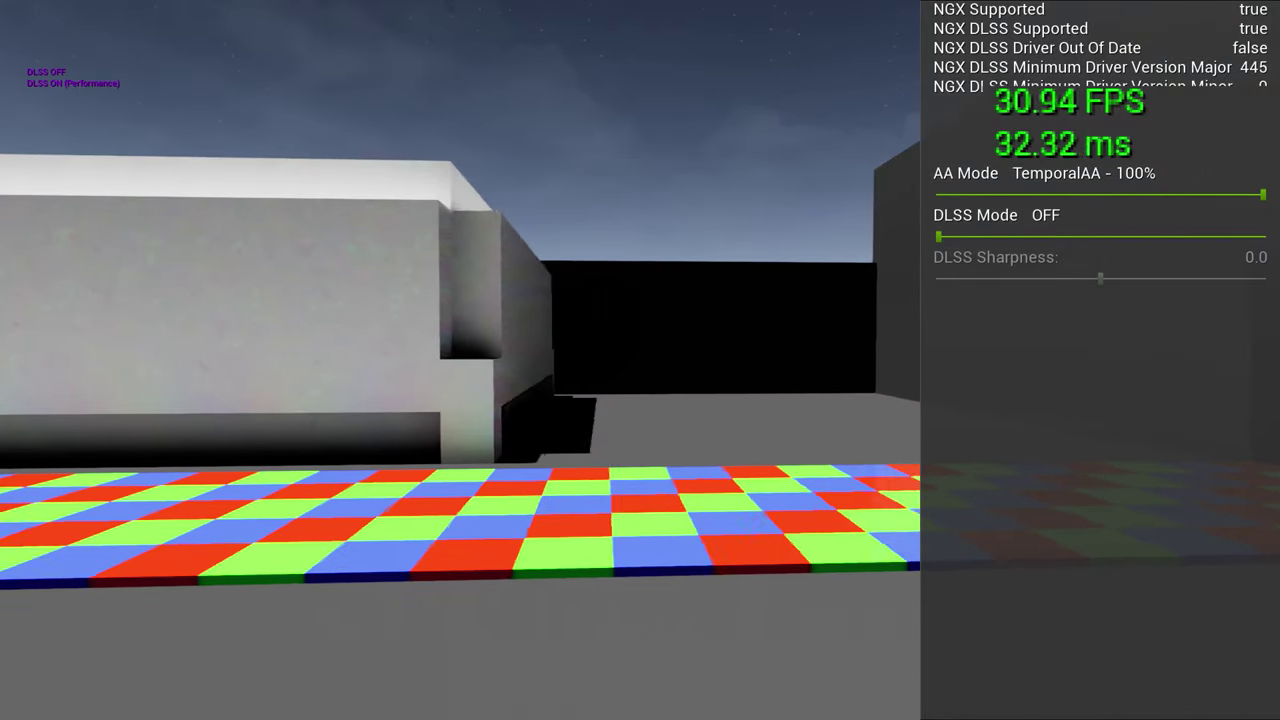
pyautogui.press('d')
pyautogui.press('w')
pyautogui.press('a')
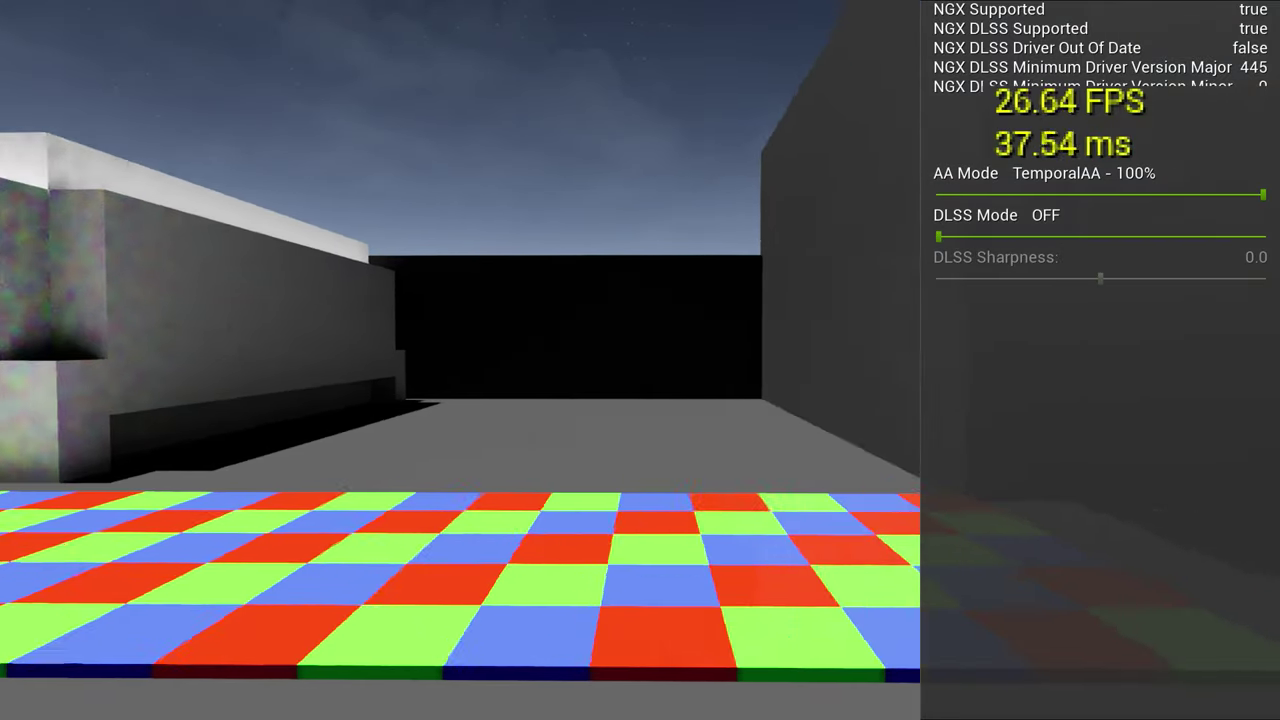
pyautogui.press('a')
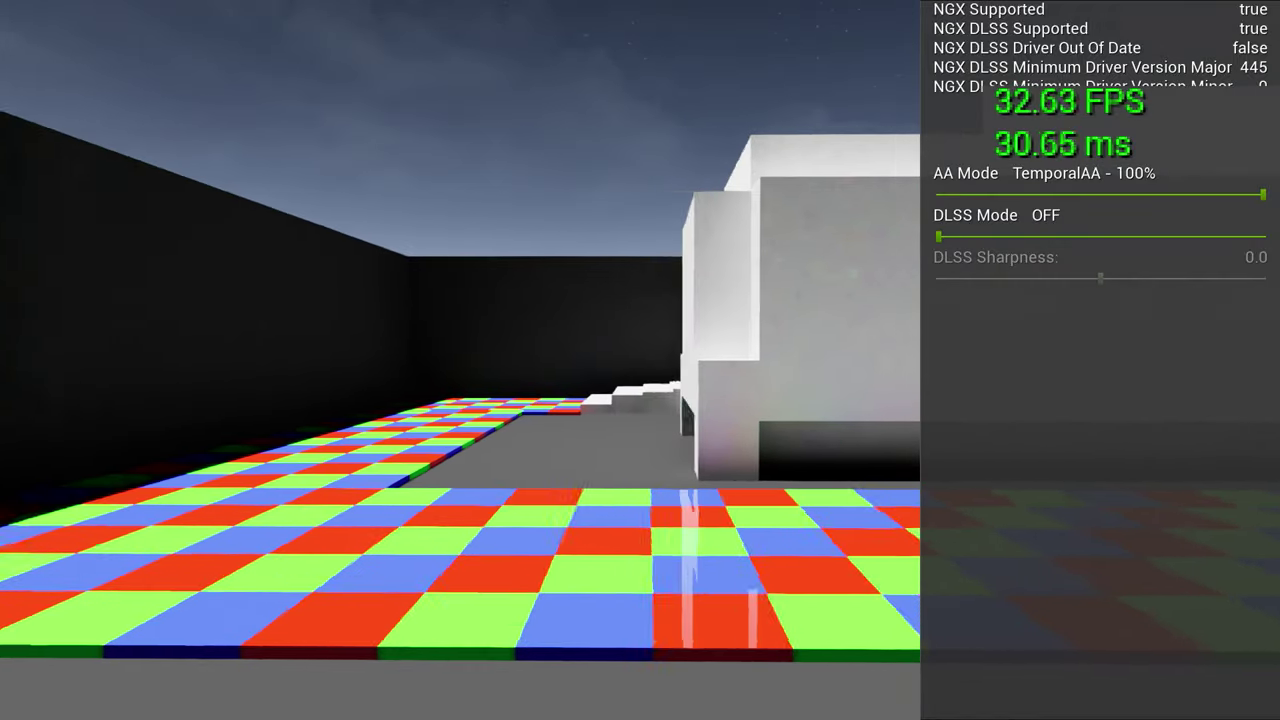
pyautogui.press('a')
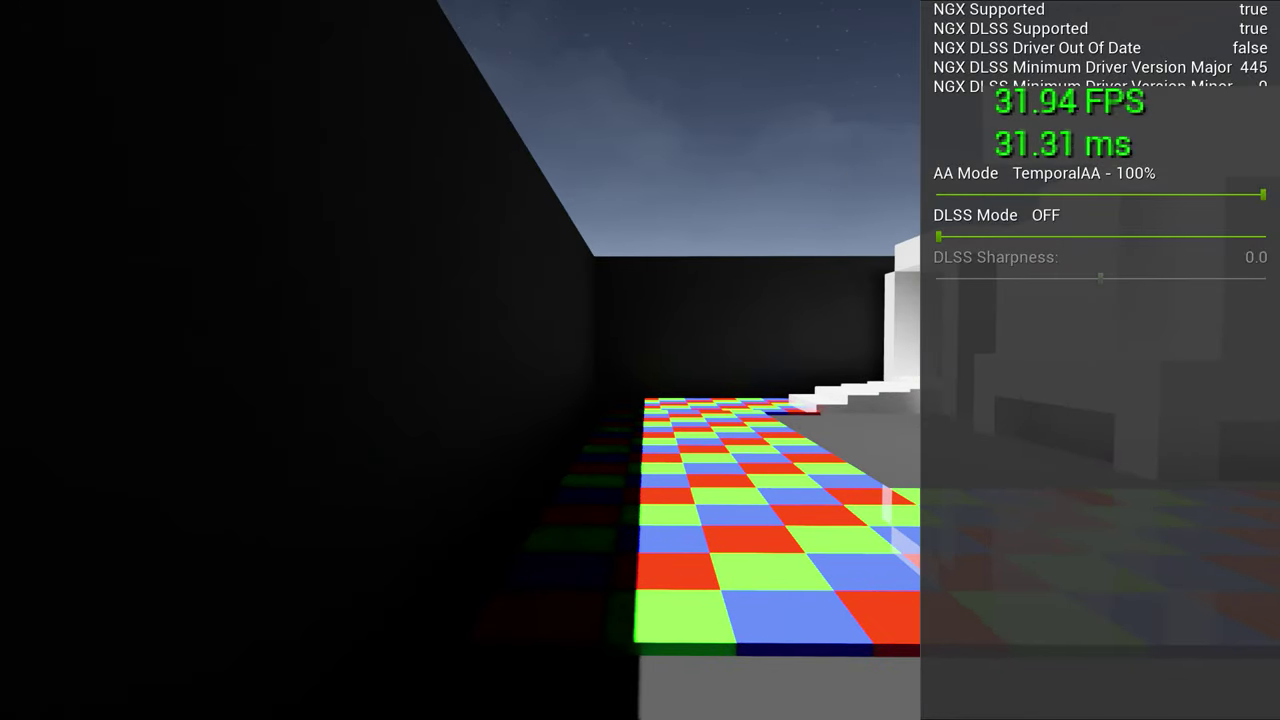
pyautogui.press('d')
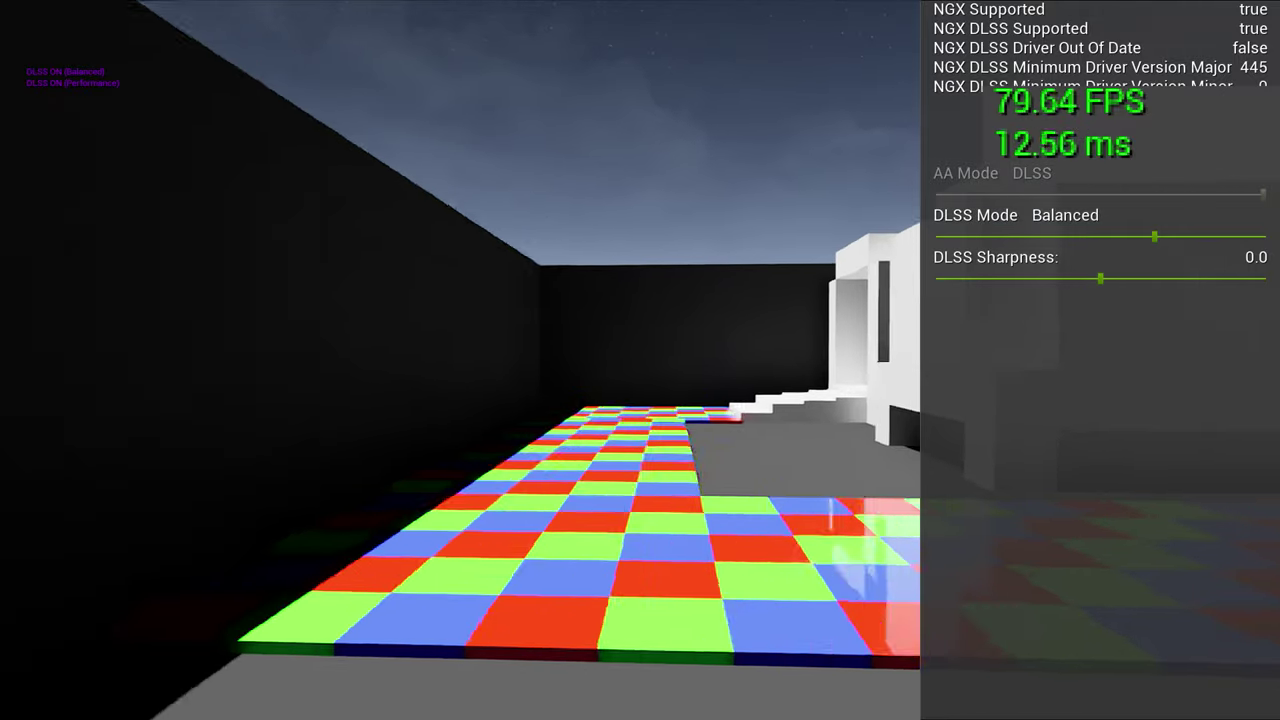
# Step: Inspect the same courtyard views with DLSS Balanced for comparison, continuing through the white building's tunnel into the cube room
pyautogui.press('d')
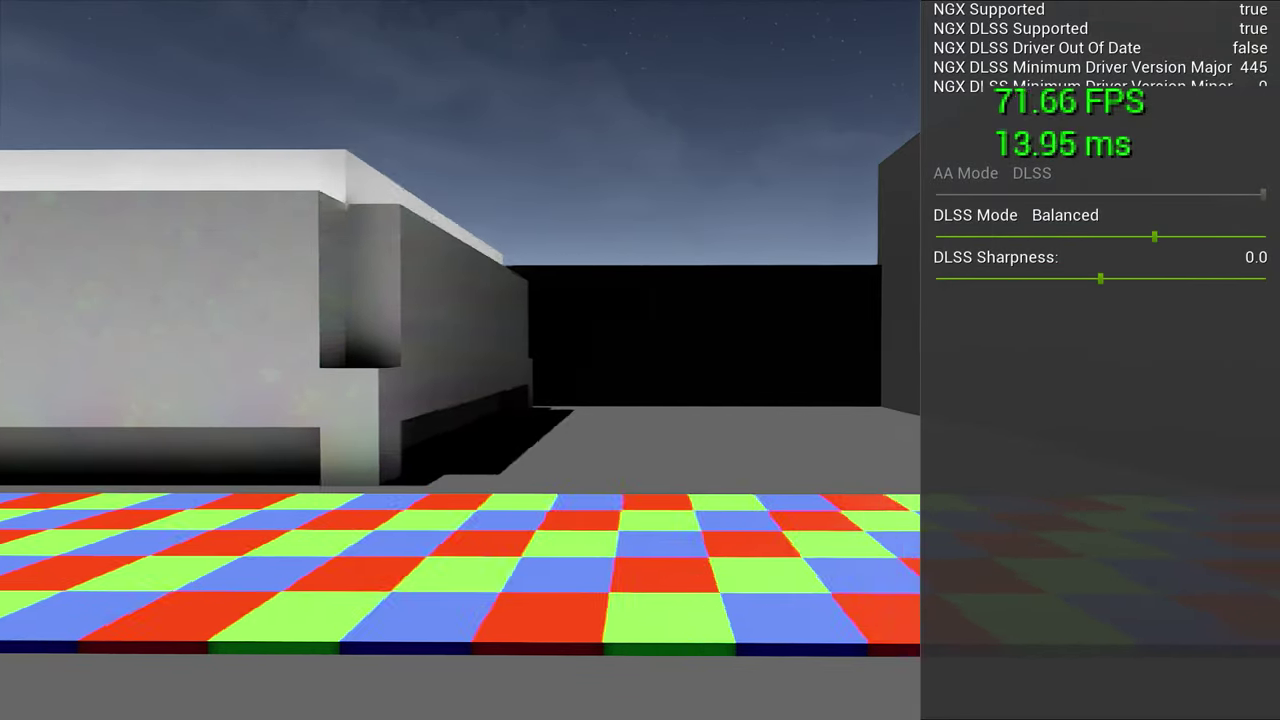
pyautogui.press('a')
pyautogui.press('a')
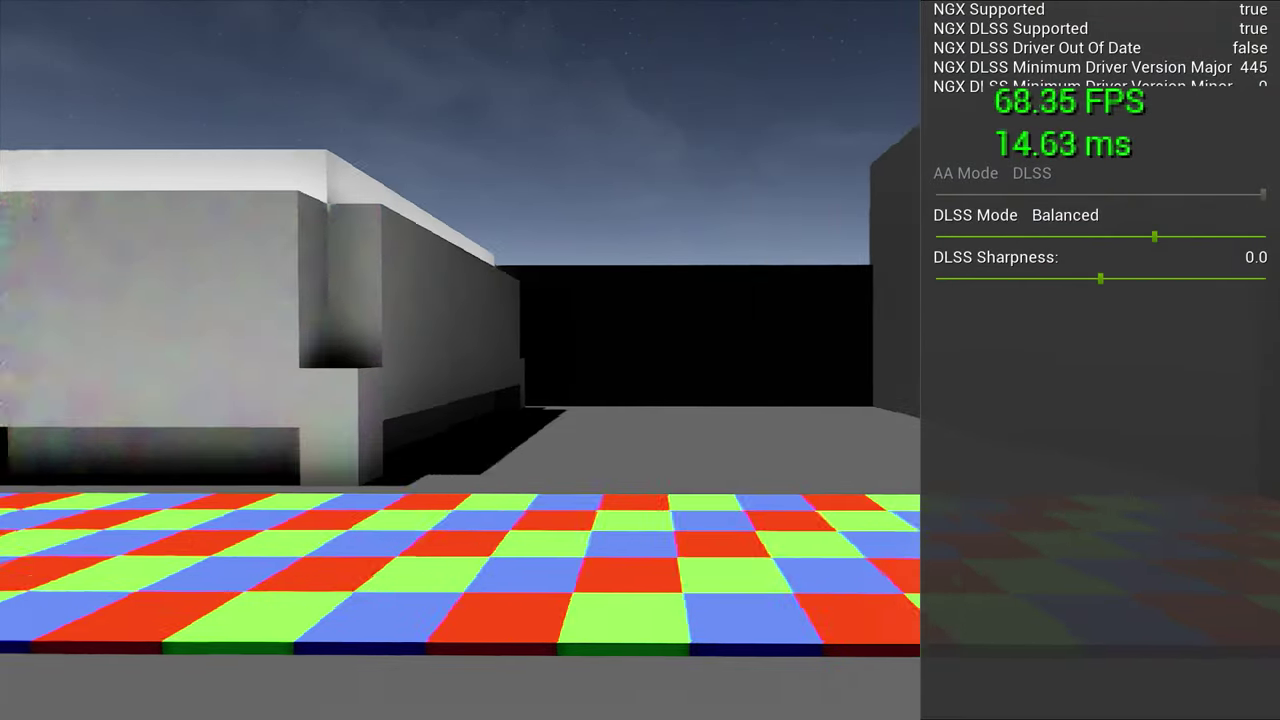
pyautogui.press('a')
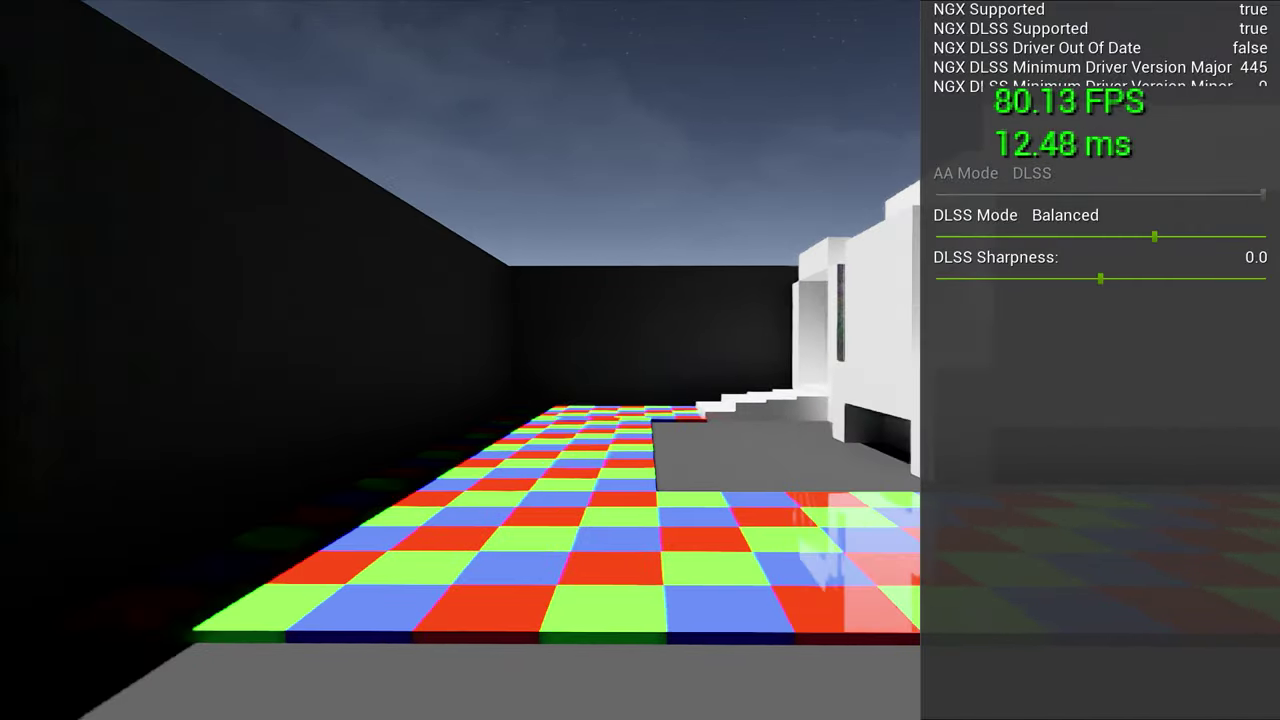
pyautogui.press('w')
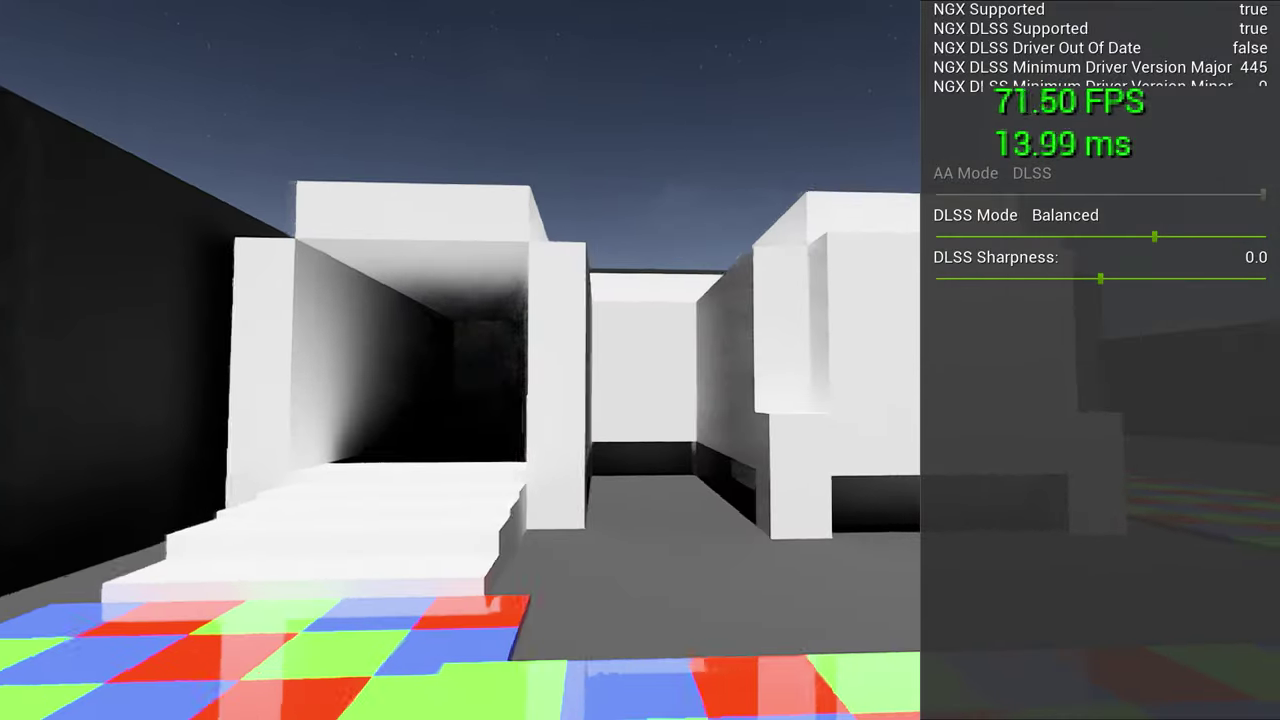
pyautogui.press('w')
pyautogui.press('s')
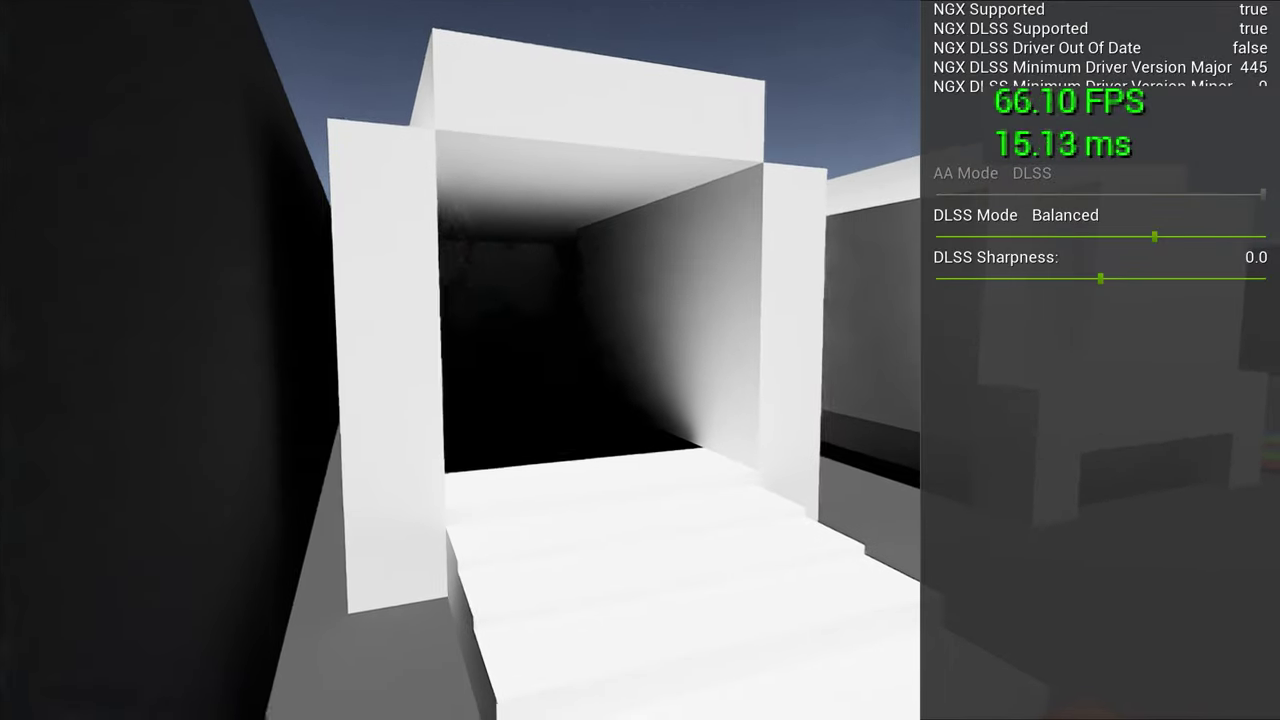
pyautogui.press('w')
pyautogui.press('w')
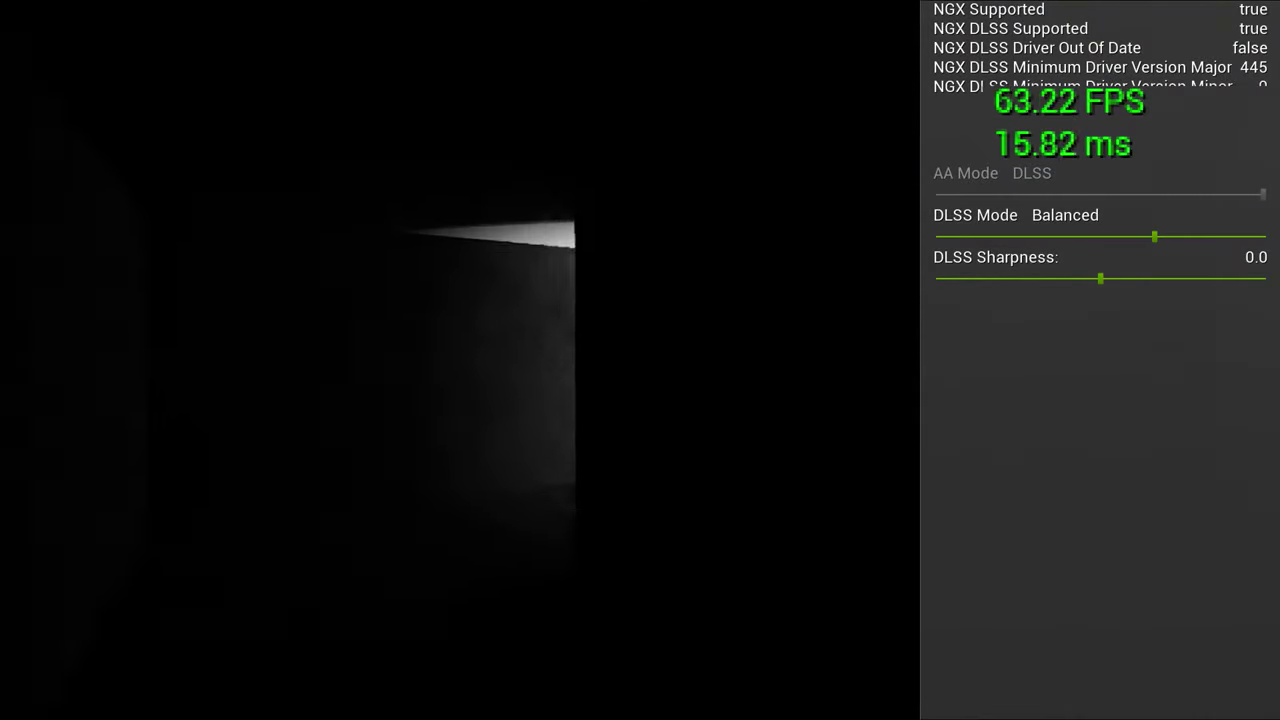
pyautogui.press('w')
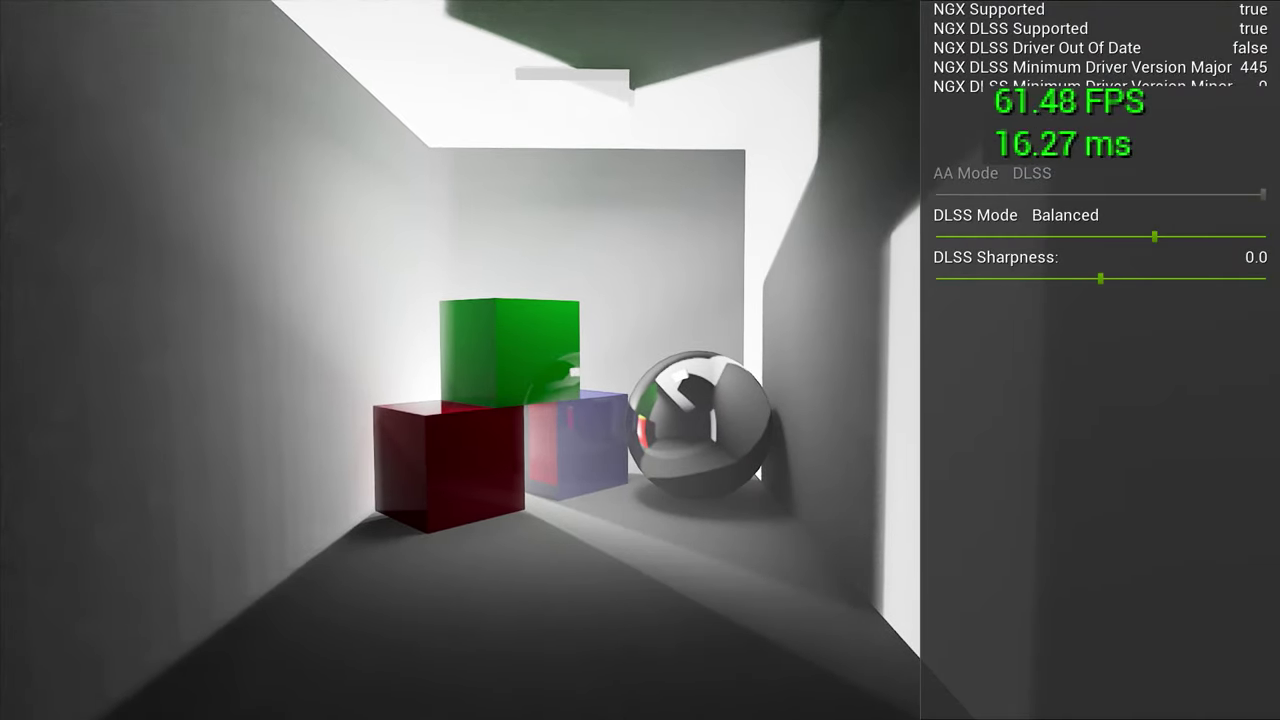